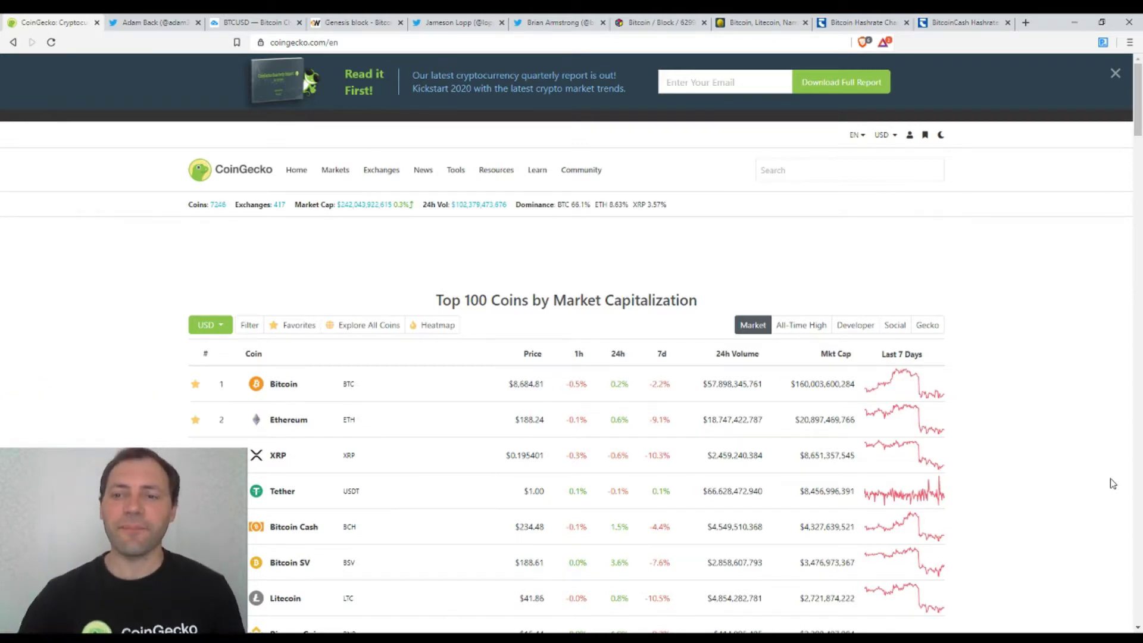
scroll(1113, 484, down, 2)
scroll(1049, 250, down, 2)
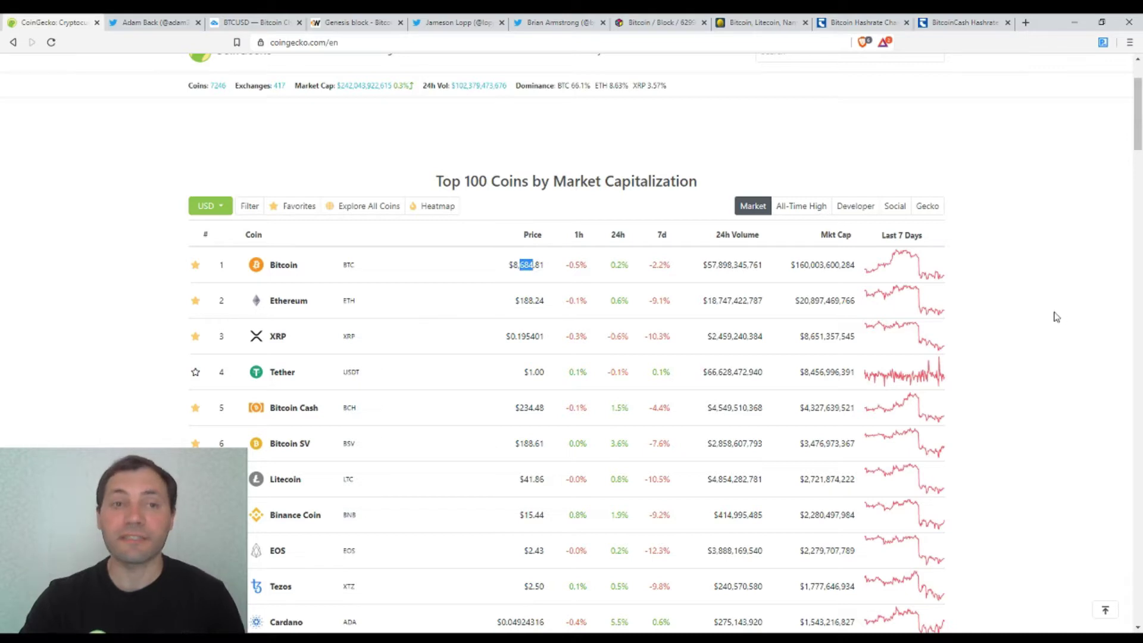
Switch to the Twitter profile showing the 'halving locked!' post about the halving block
click(143, 22)
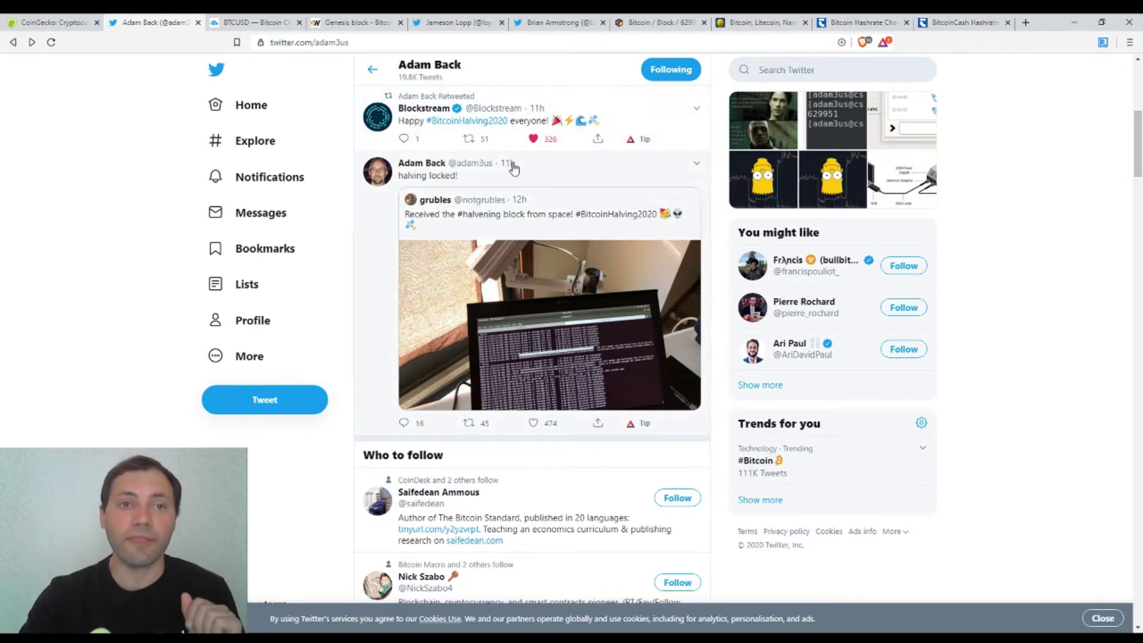
Open TradingView's full-featured Bitstamp BTC/USD daily candlestick chart from the BTCUSD overview
click(254, 22)
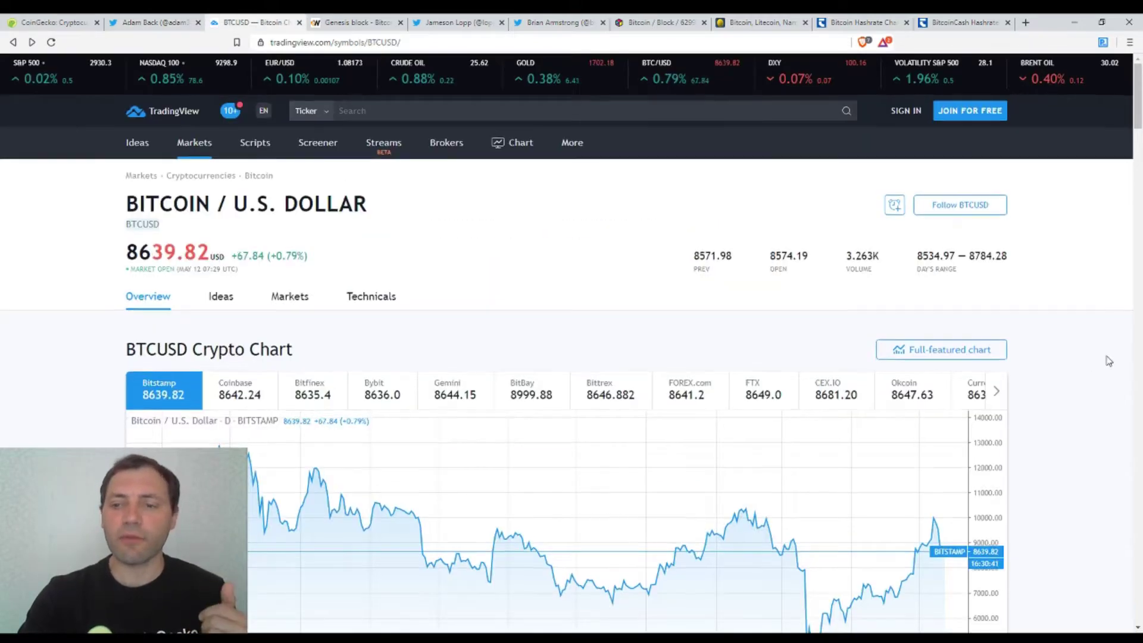
scroll(573, 358, down, 2)
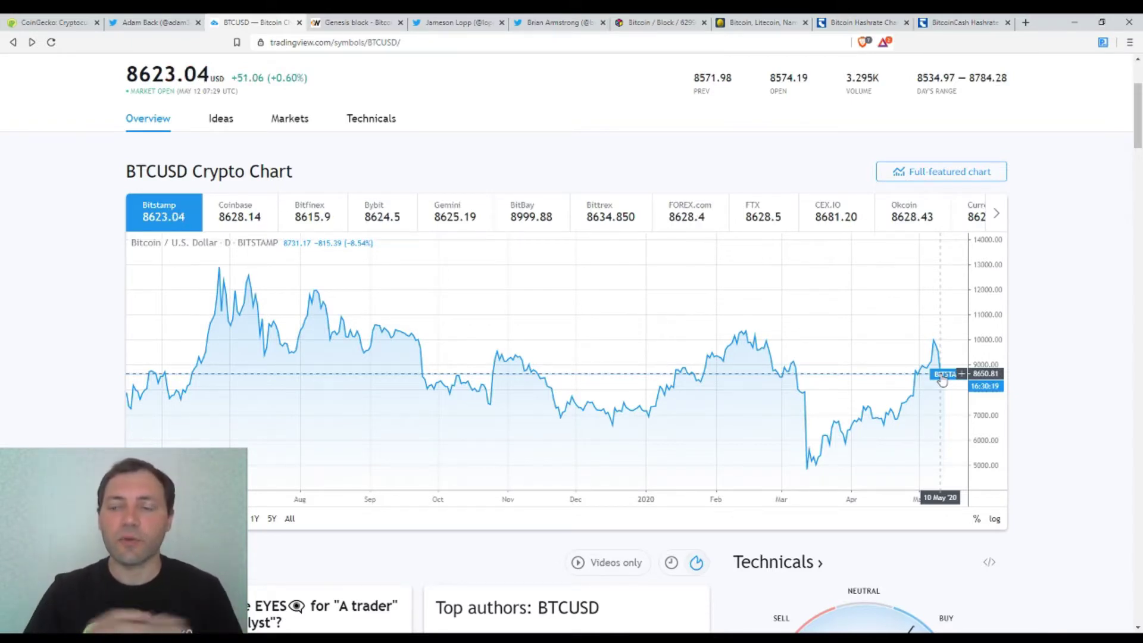
click(942, 171)
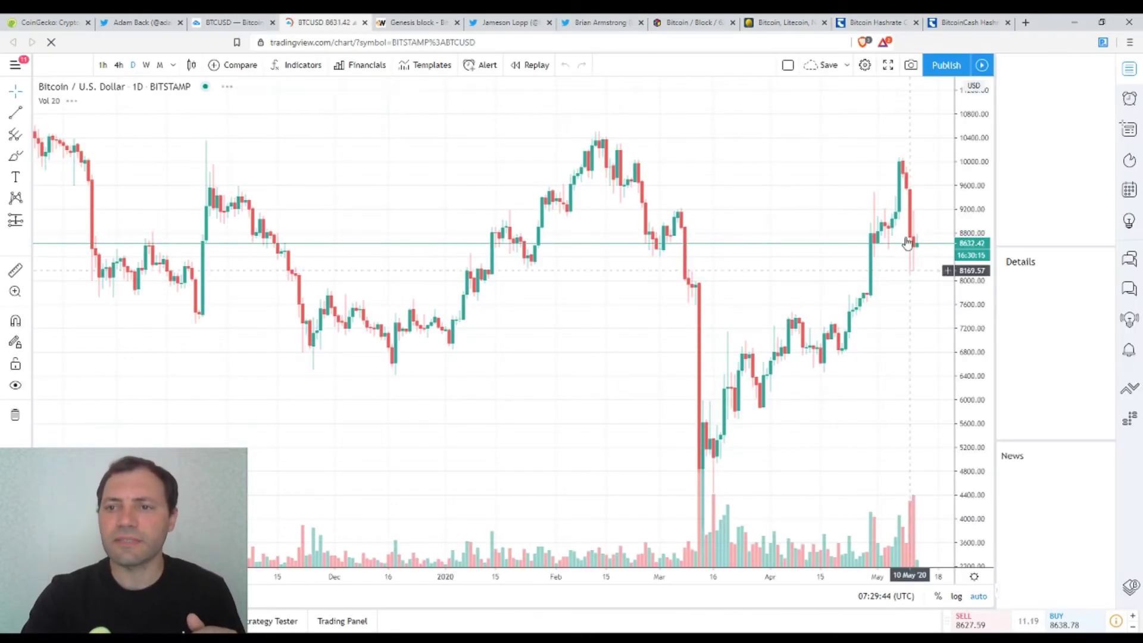
Set BTCUSD to 4-hour candles back to February, then view the Genesis block article
click(119, 64)
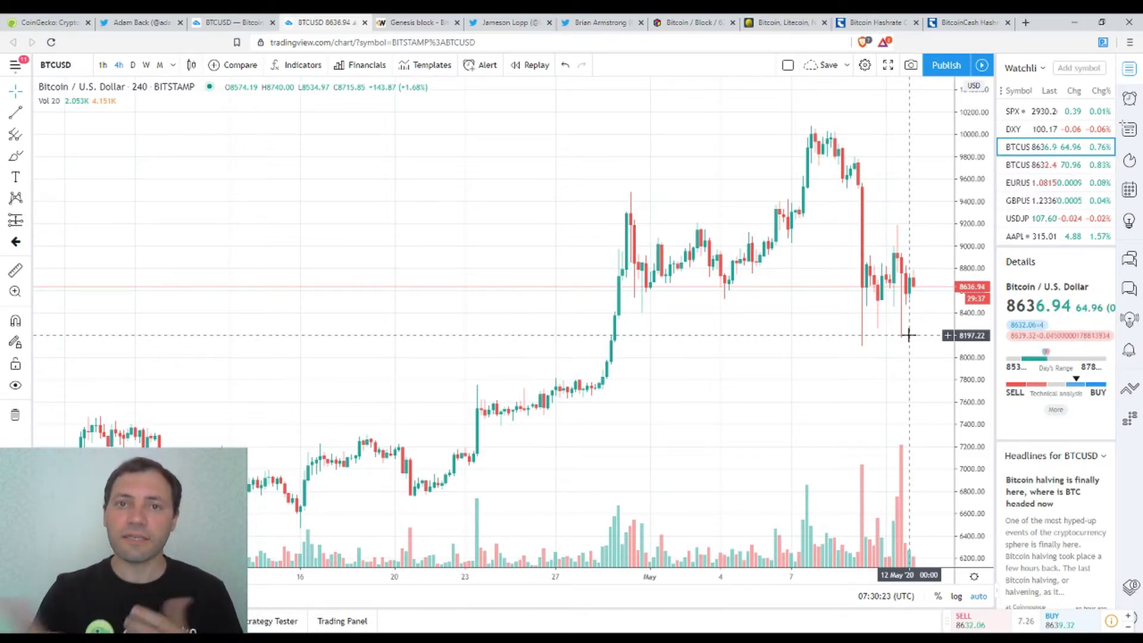
scroll(554, 234, down, 5)
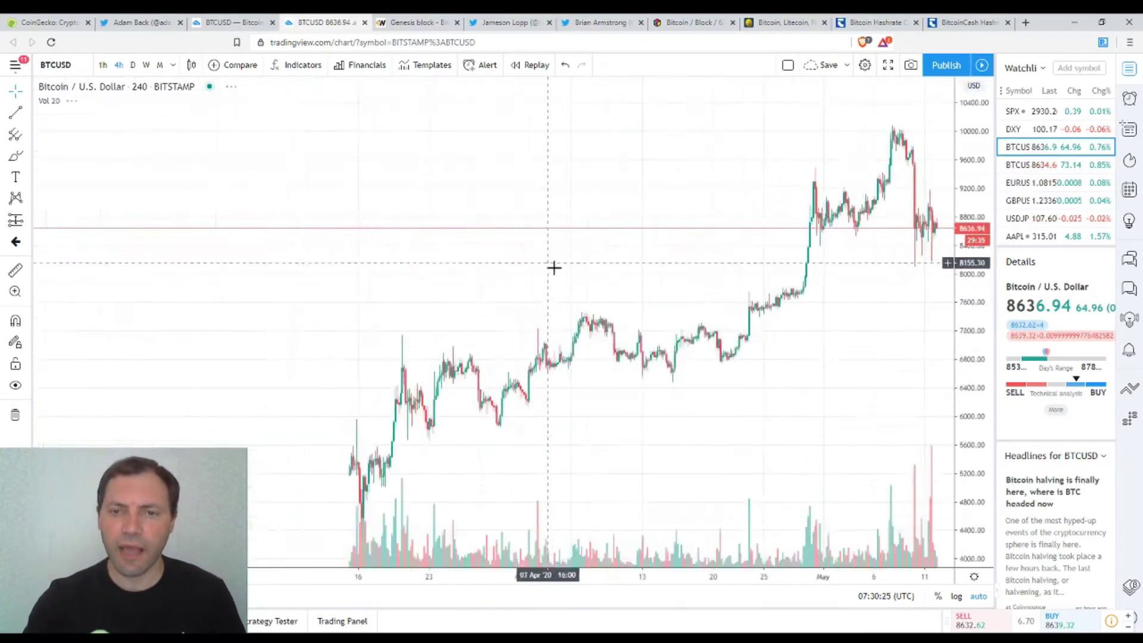
scroll(554, 233, down, 5)
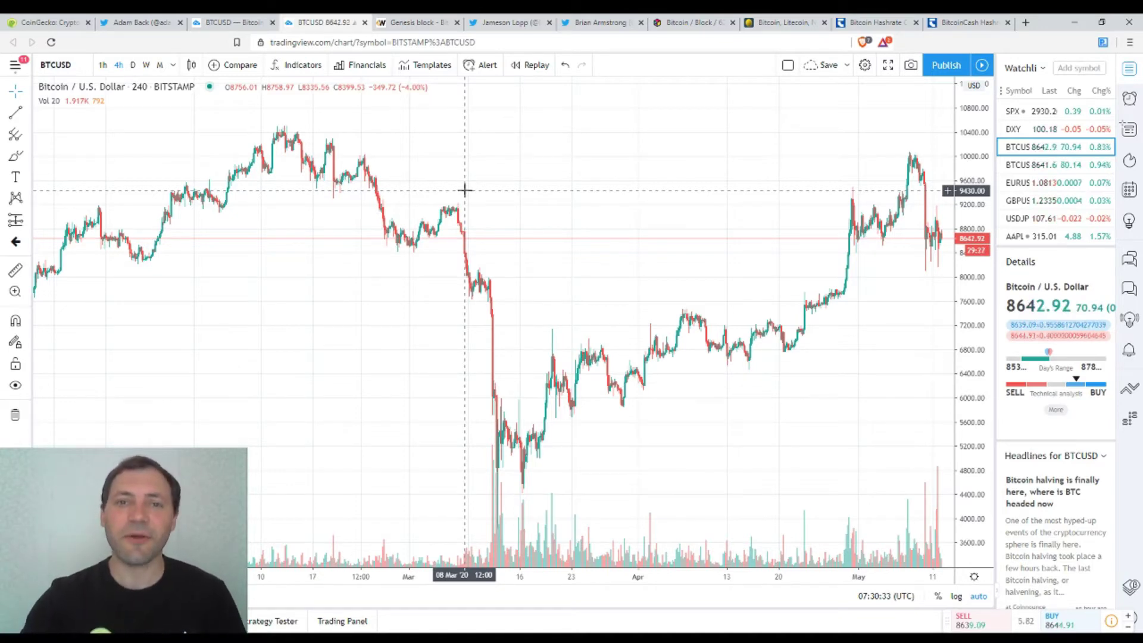
click(418, 22)
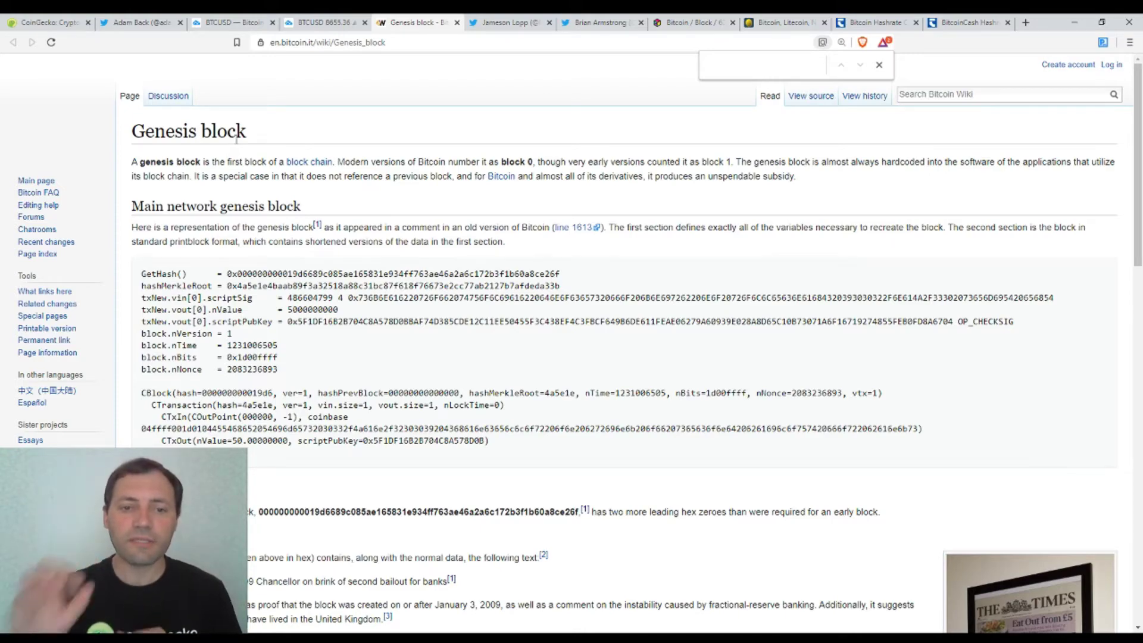
scroll(464, 264, down, 5)
scroll(500, 286, down, 8)
scroll(545, 286, down, 3)
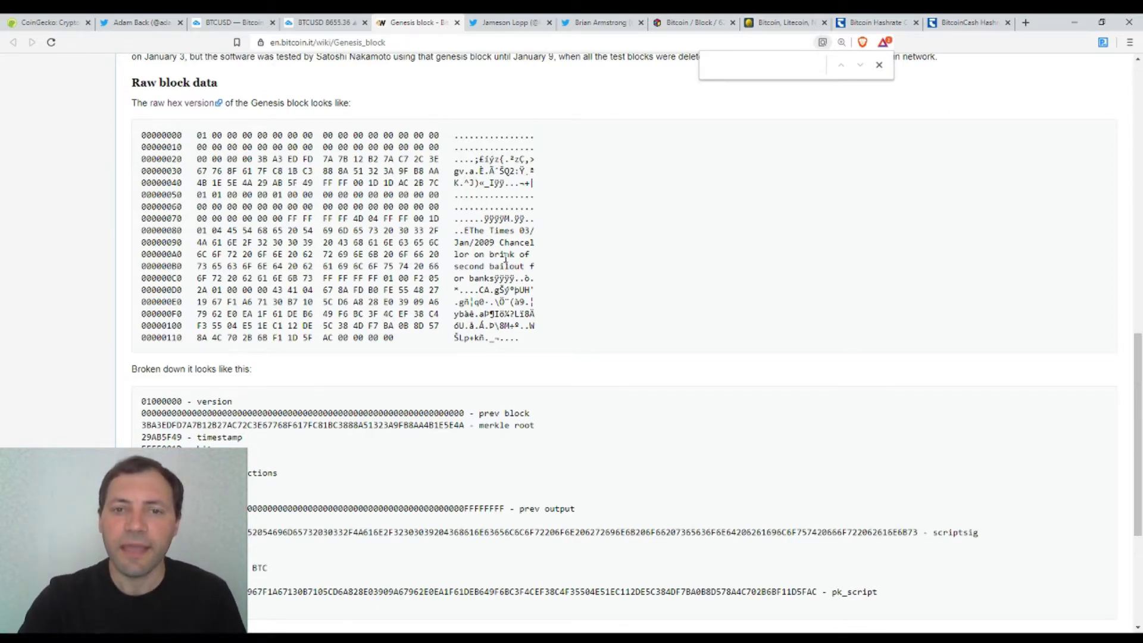
scroll(536, 253, up, 1)
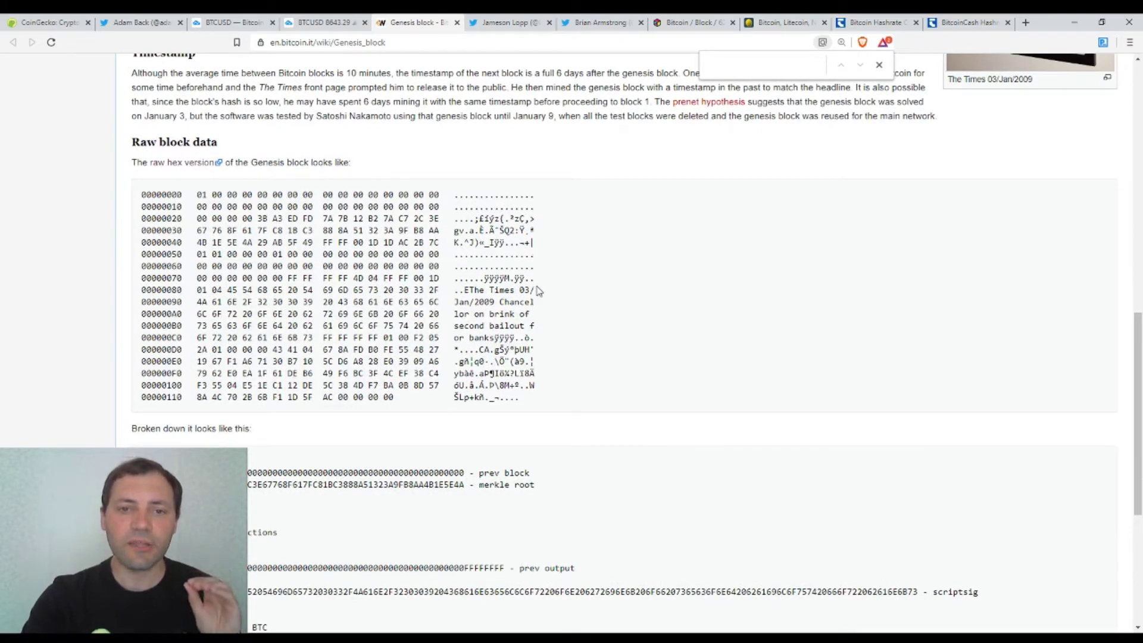
Highlight the Chancellor headline in the Genesis block hex dump, then view Lopp's tweets
drag(501, 303, 474, 315)
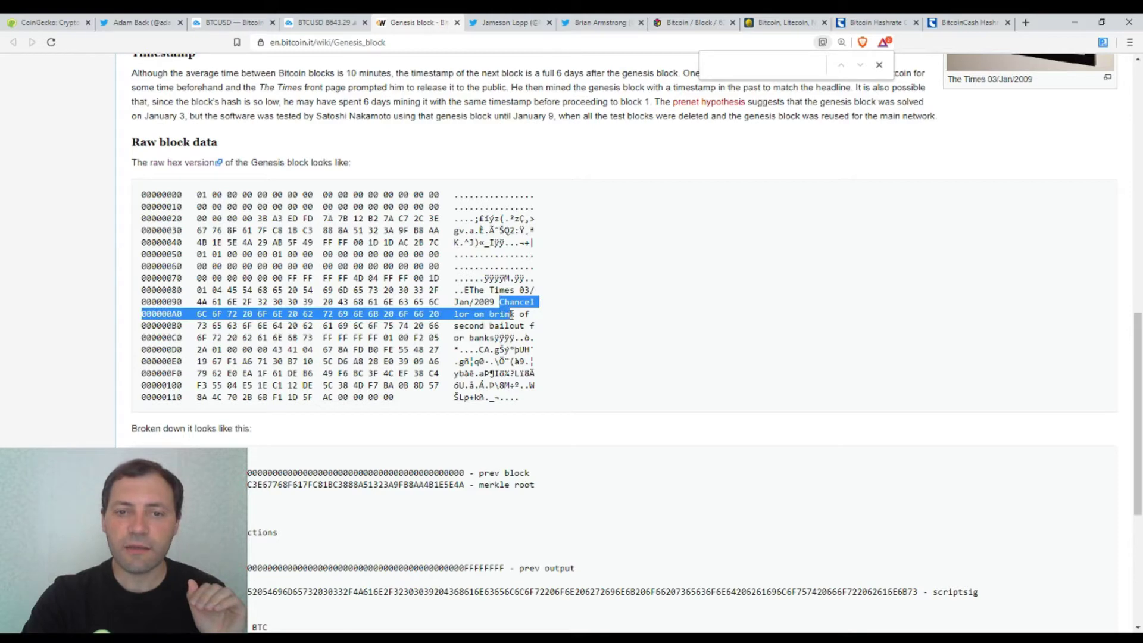
click(493, 338)
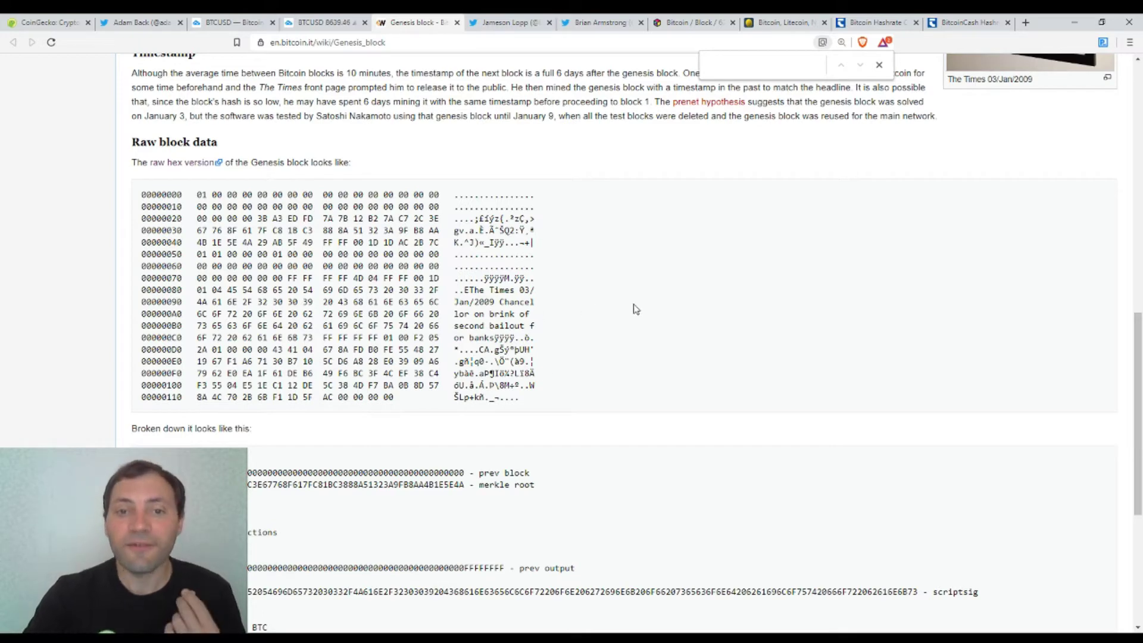
scroll(634, 308, up, 2)
scroll(635, 297, up, 3)
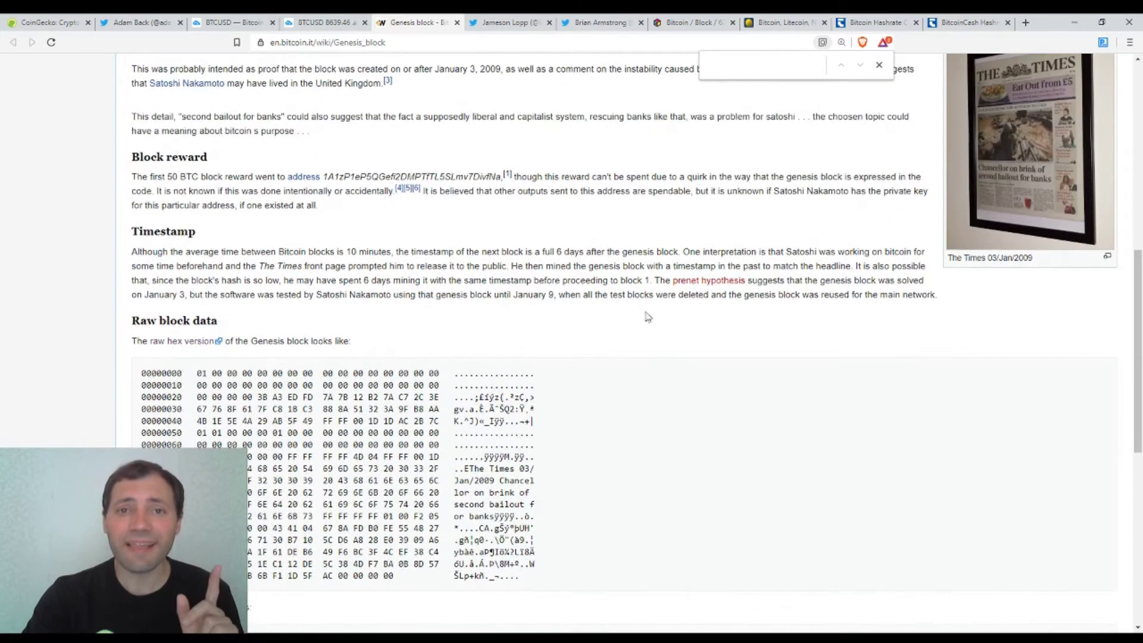
click(505, 23)
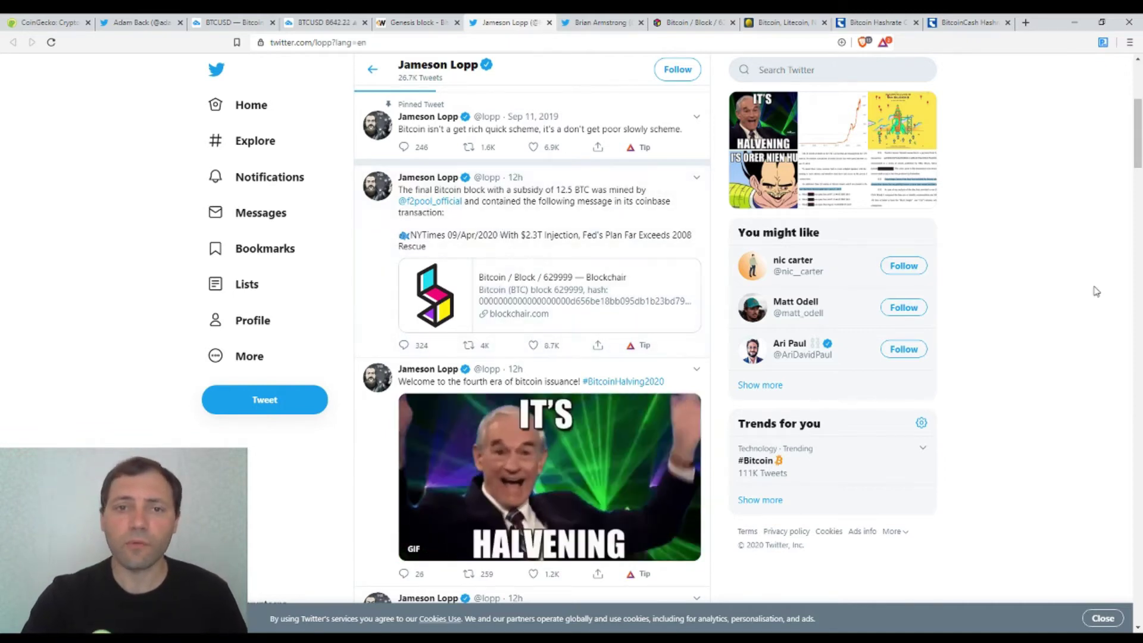
Zoom in and highlight the NYTimes '$2.3T injection' headline through 'Exceeds 2008 Rescue'
key(ctrl+plus)
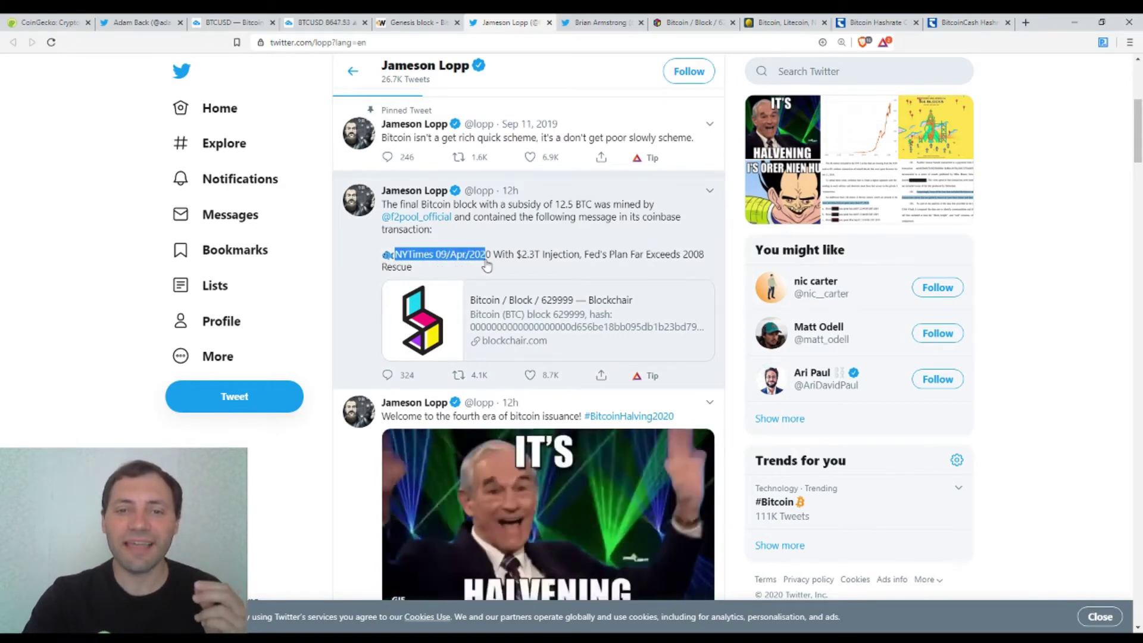
drag(488, 262, 590, 260)
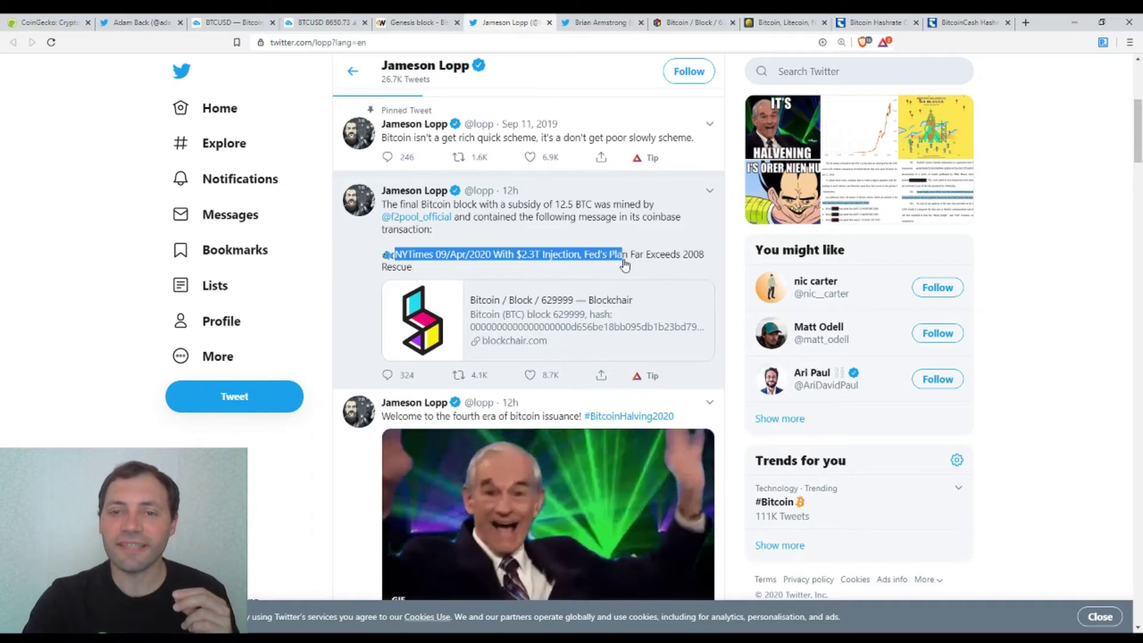
drag(641, 262, 624, 265)
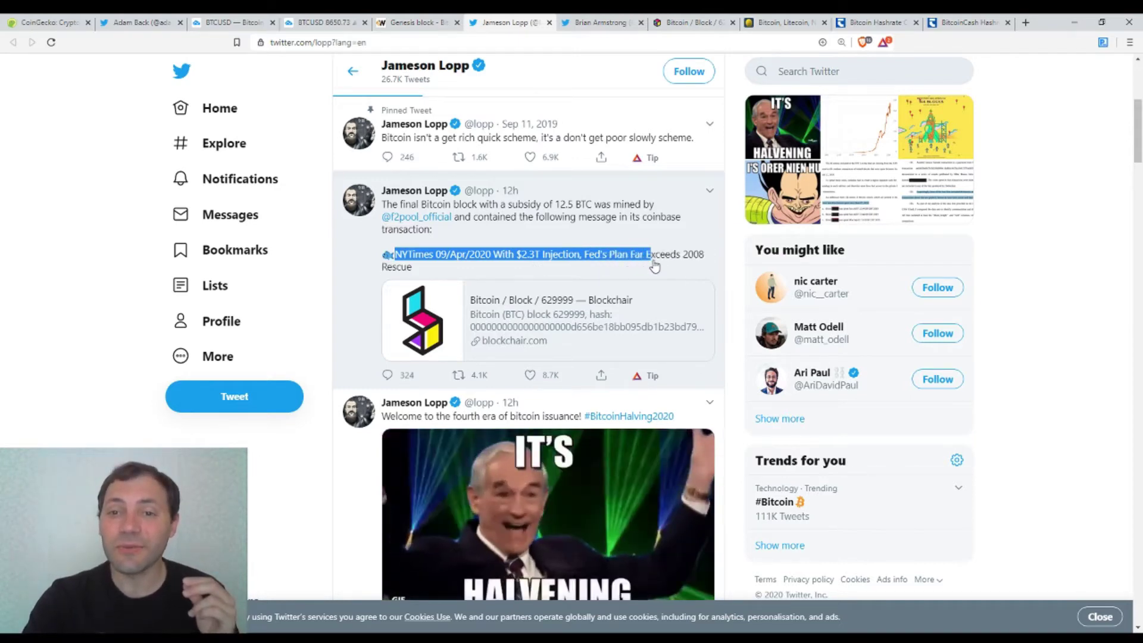
drag(655, 265, 628, 267)
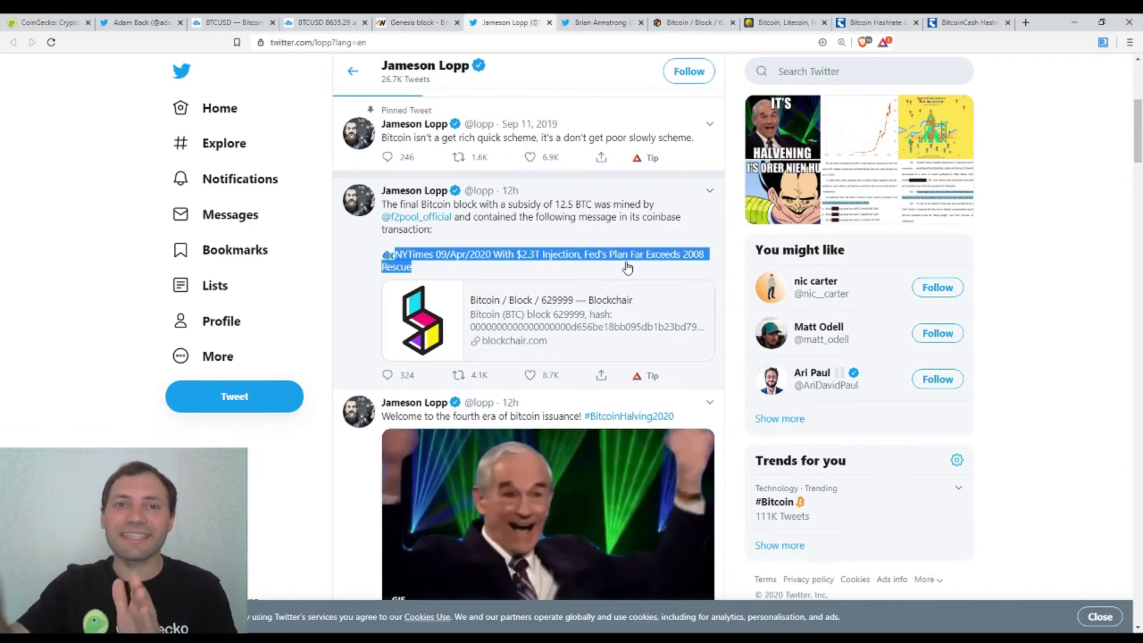
Flip between the Genesis and Lopp tabs, ending on Brian Armstrong's 'Pretty epic' quote-tweet
click(418, 22)
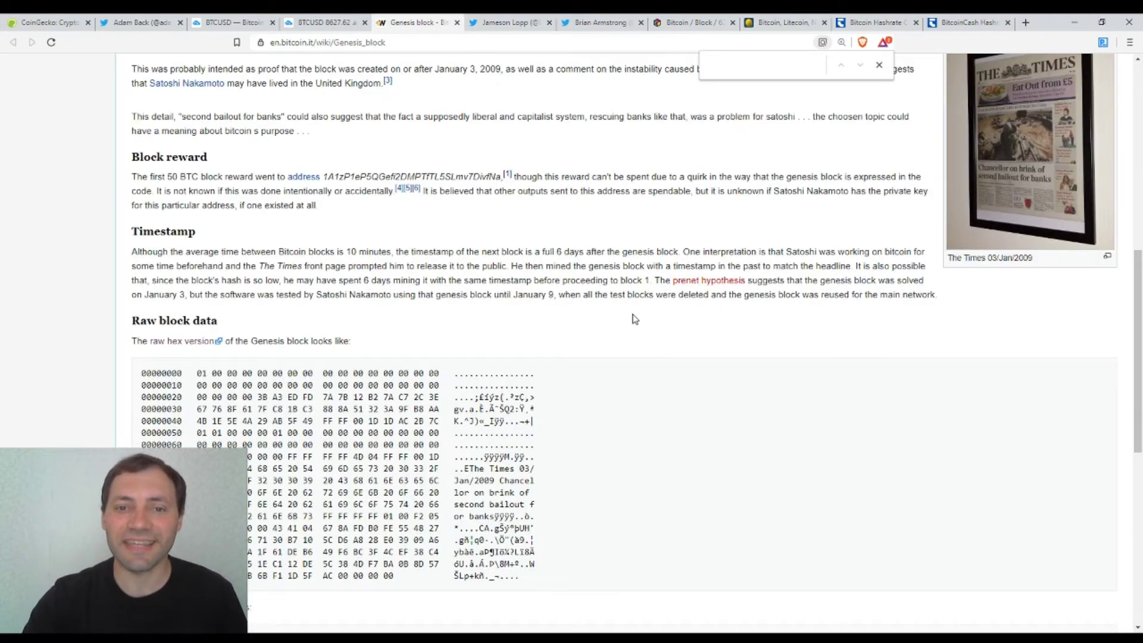
scroll(562, 411, down, 2)
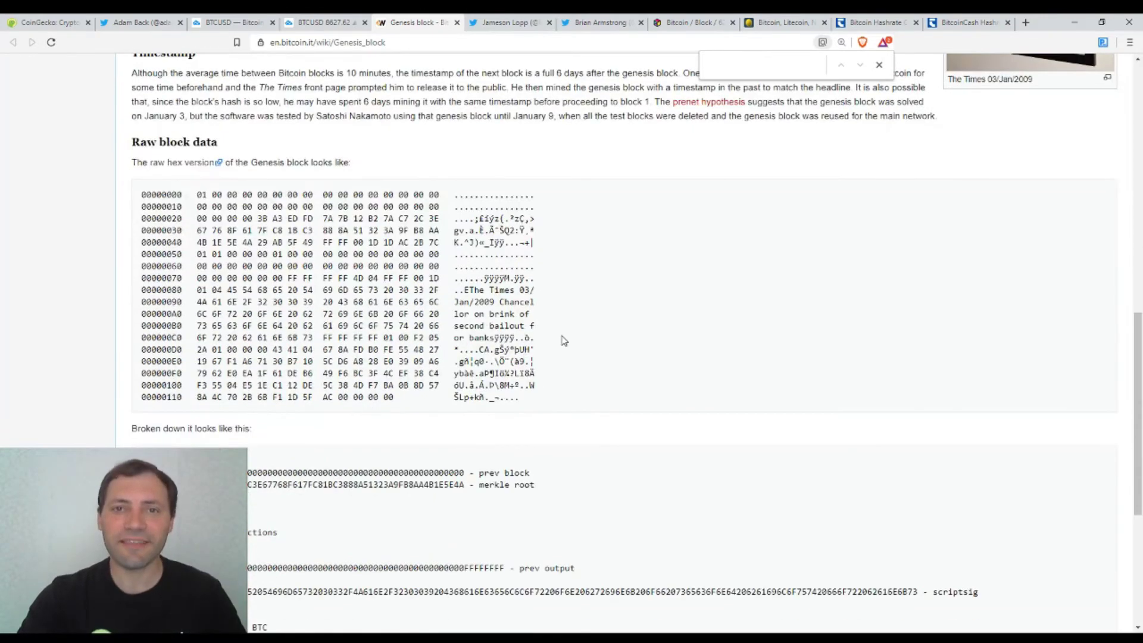
click(504, 22)
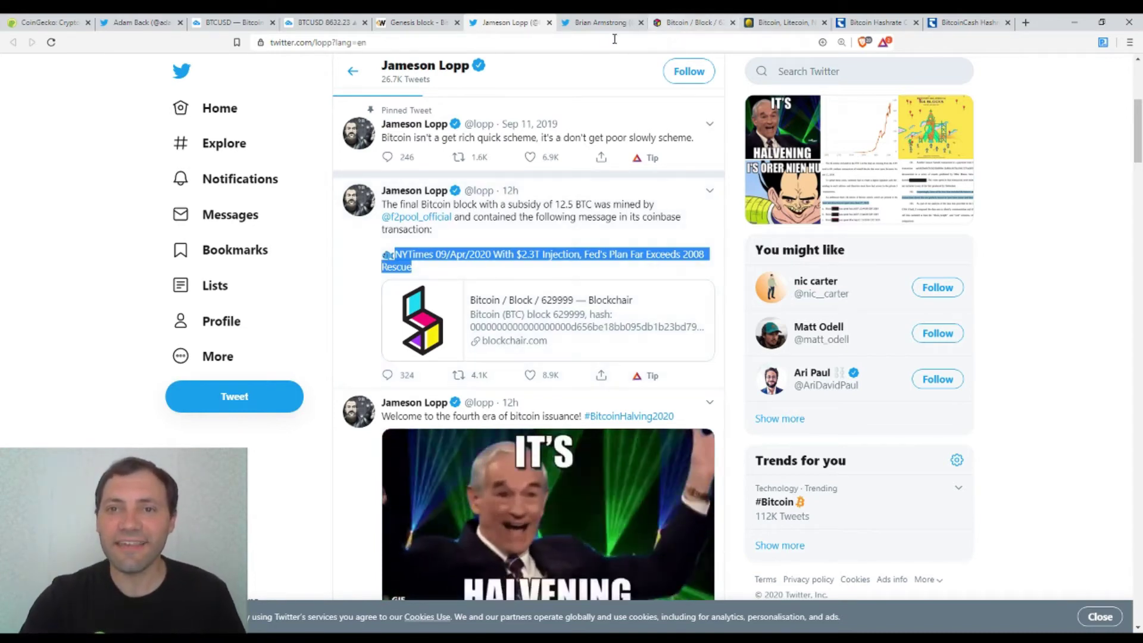
click(601, 23)
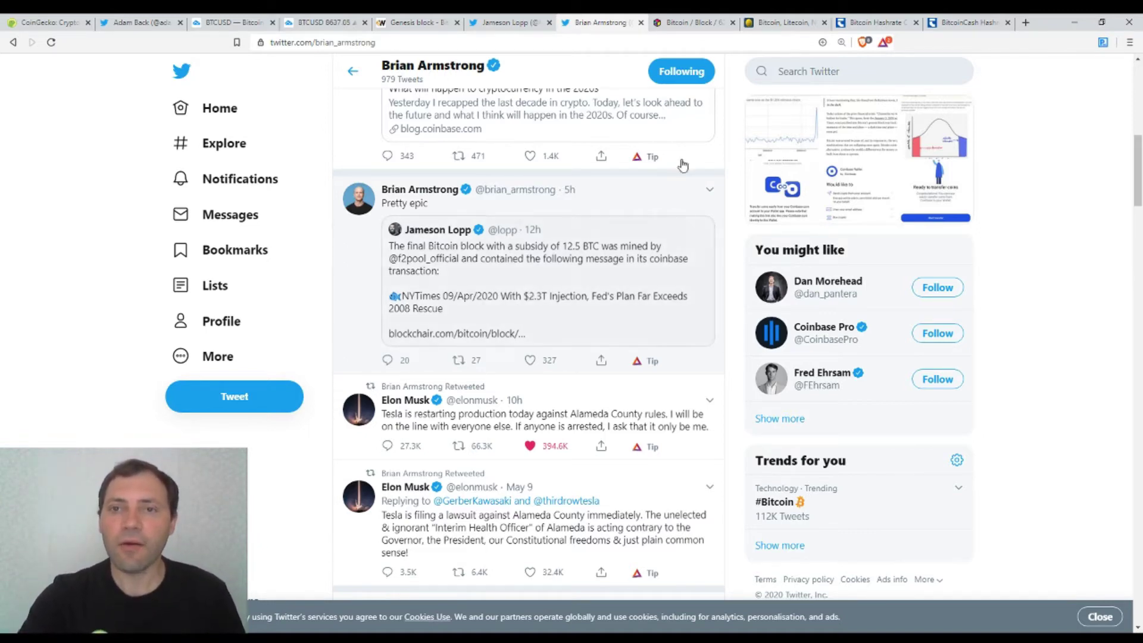
On Blockchair's block 629999 page, scroll the coinbase data to 'Exceeds 2008 Rescue'
click(684, 21)
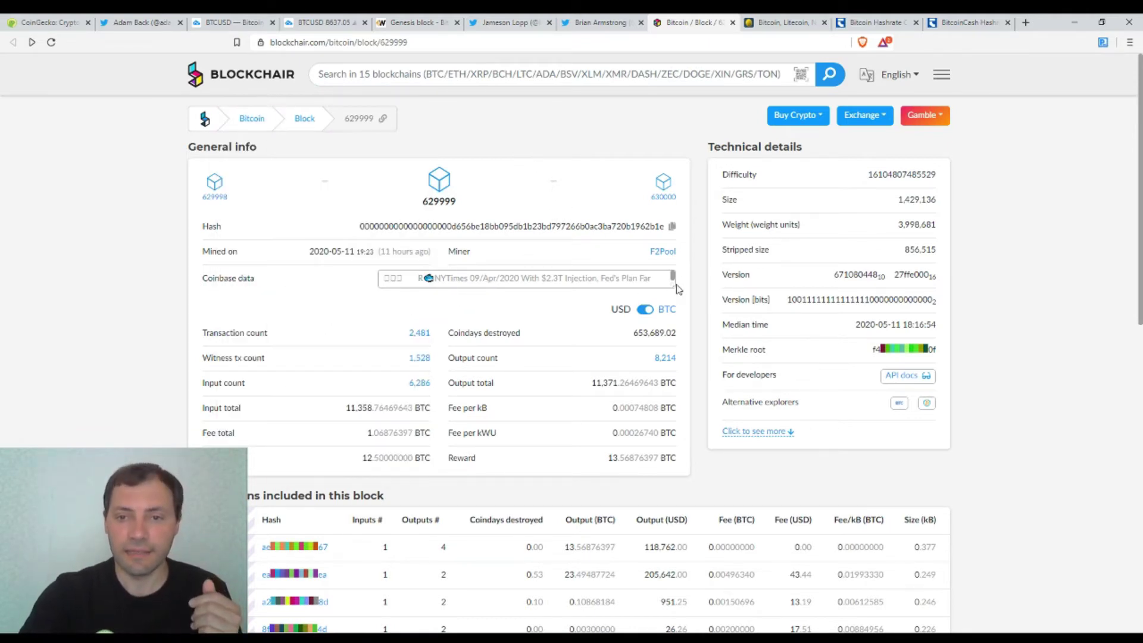
drag(671, 279, 583, 283)
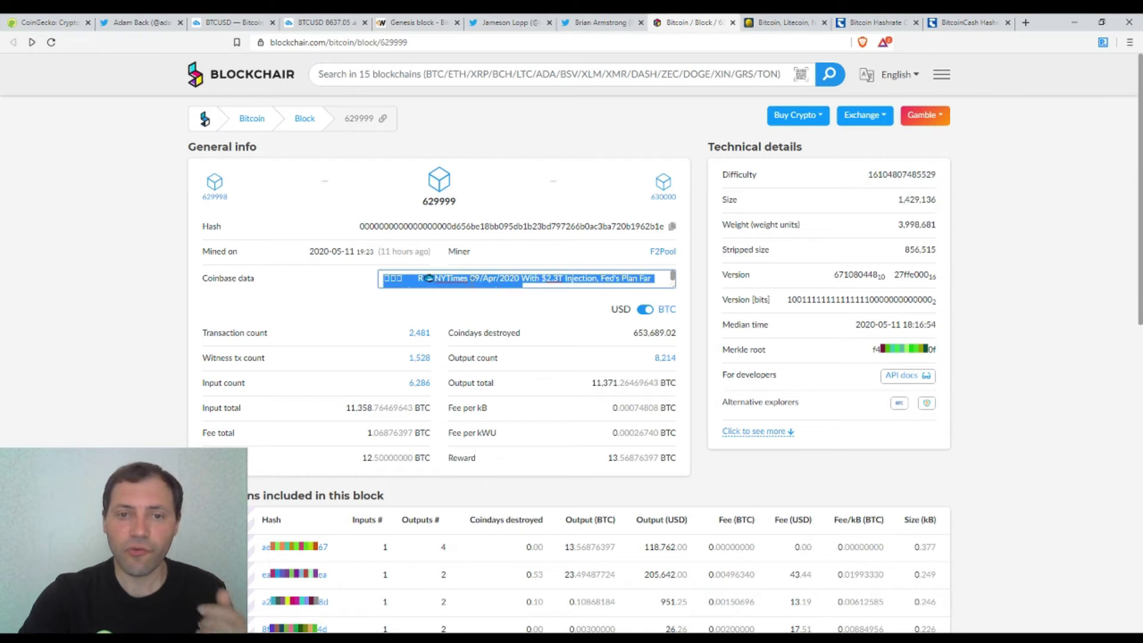
click(425, 206)
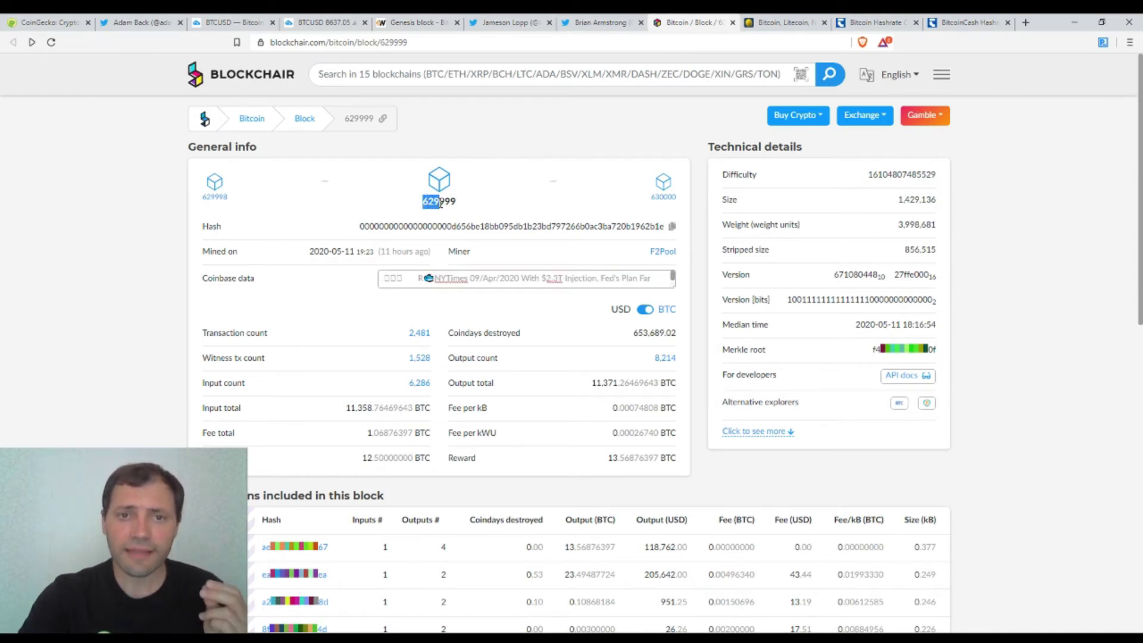
drag(458, 201, 480, 278)
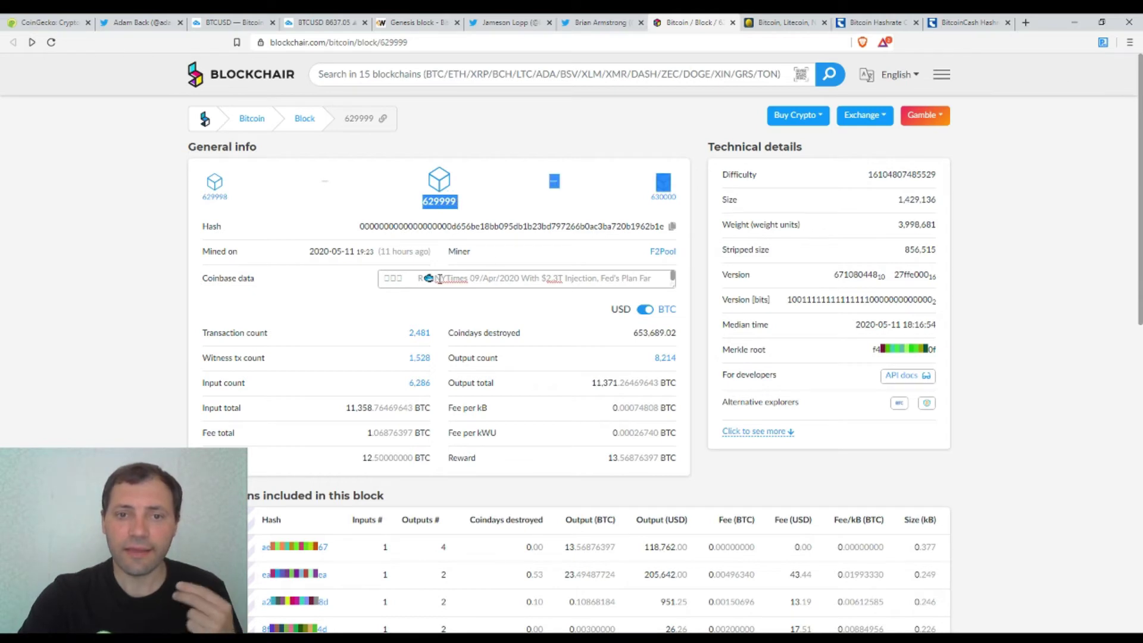
click(524, 279)
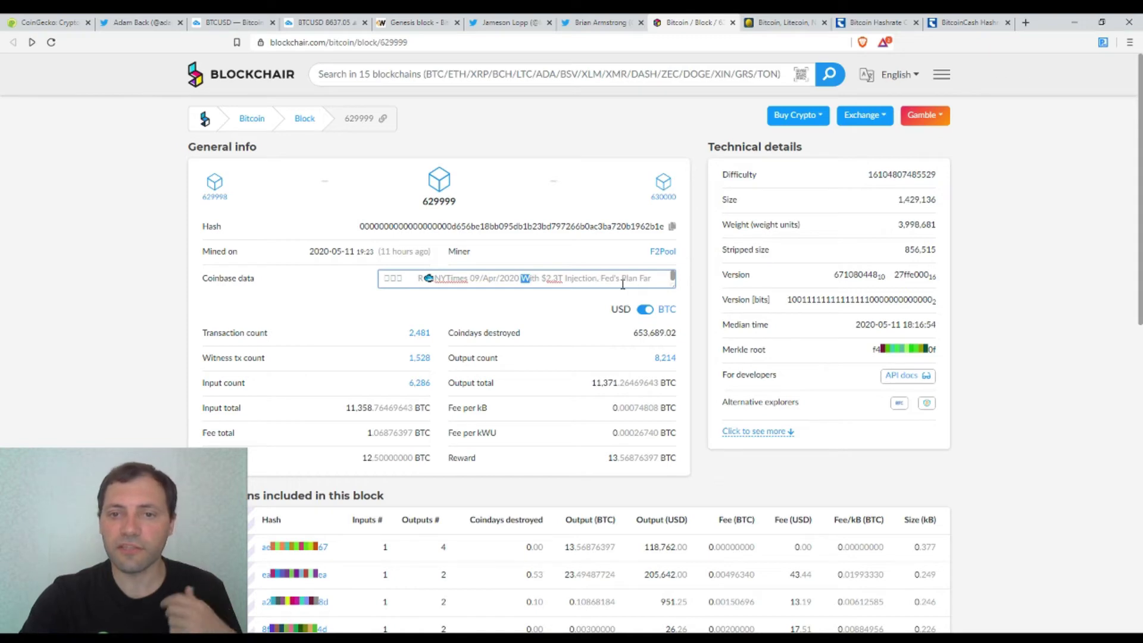
key(End)
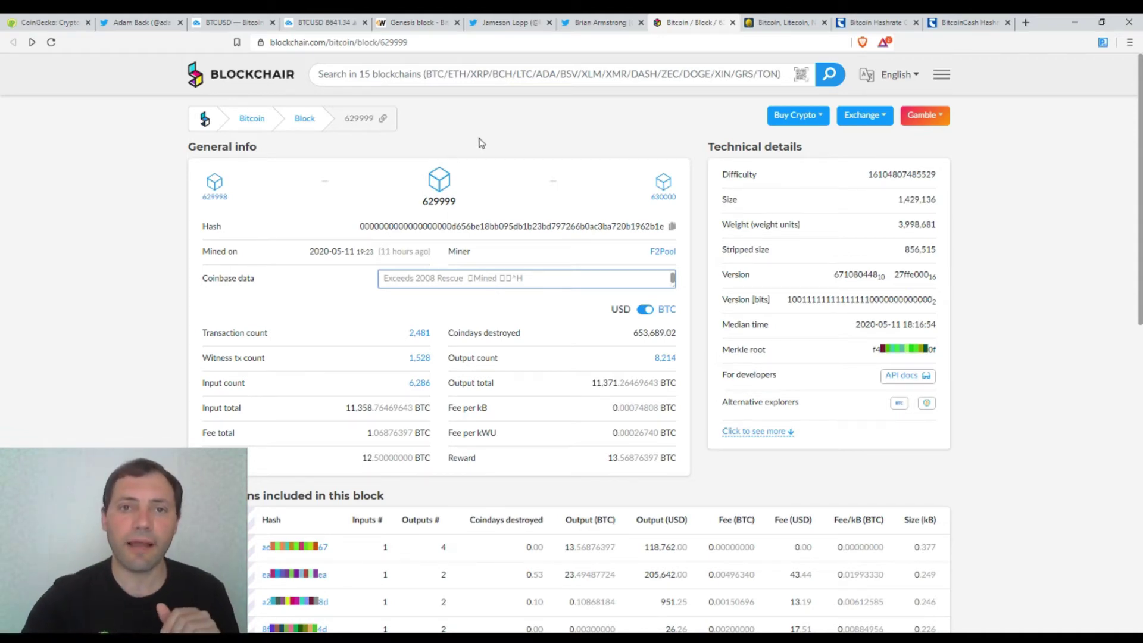
Revisit the Twitter, Blockchair and TradingView tabs, ending on BitInfoCharts' BTC/BCH/BSV comparison
click(508, 23)
click(601, 22)
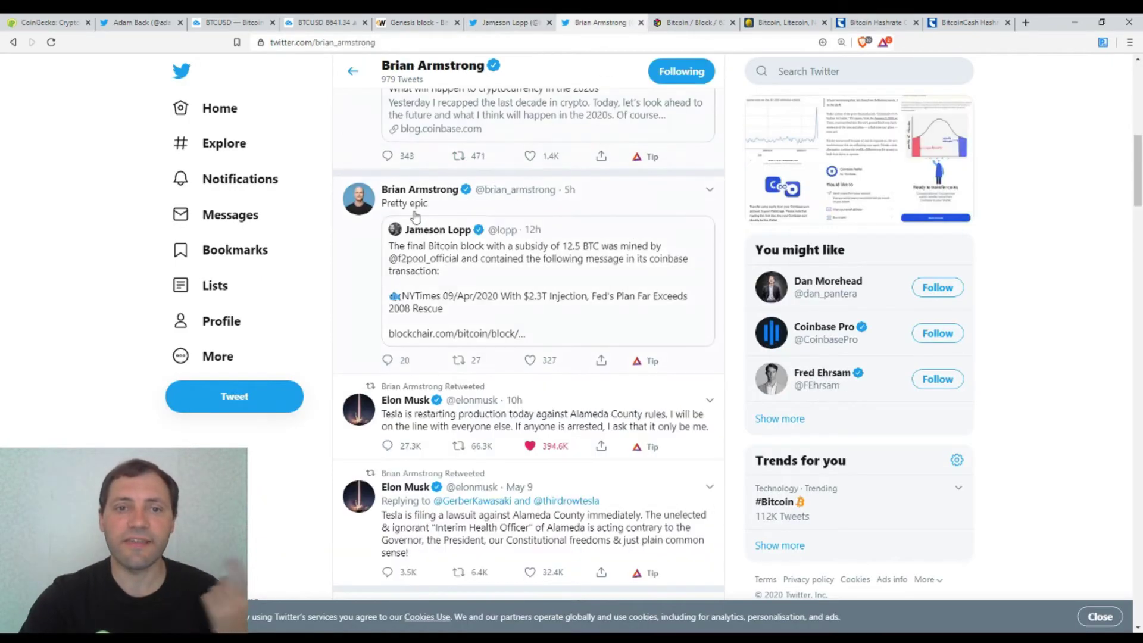
click(690, 22)
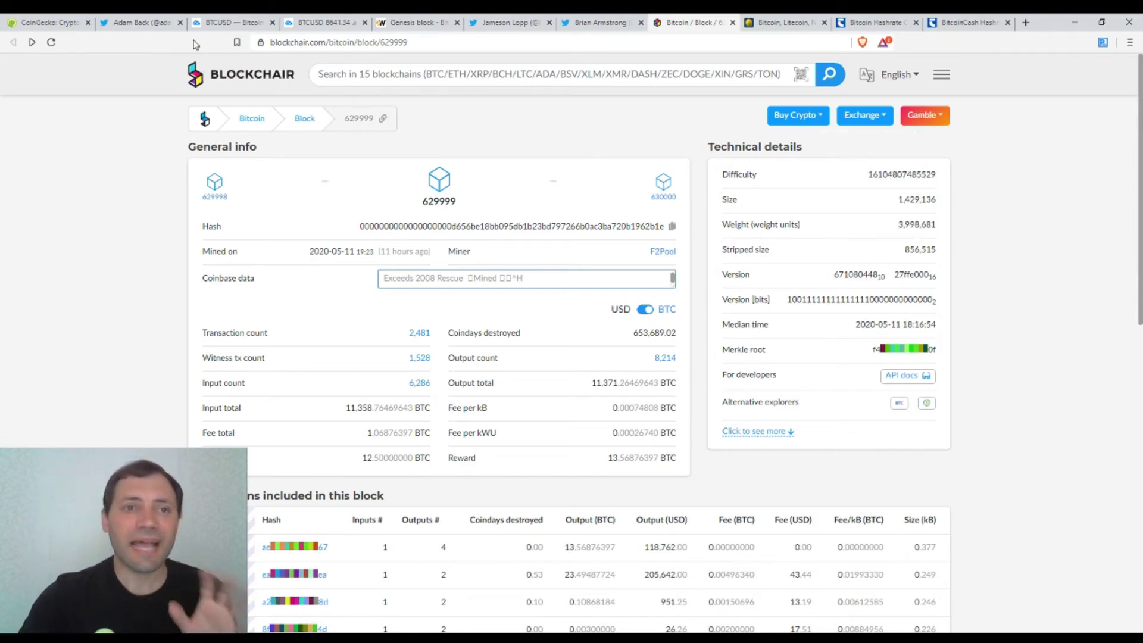
click(159, 23)
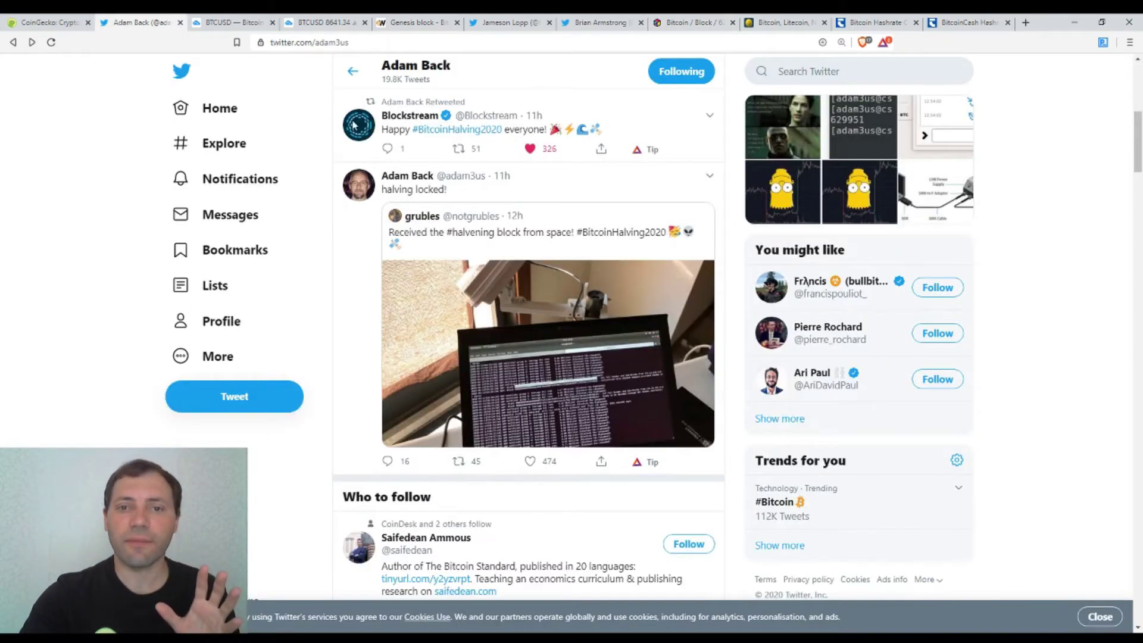
click(222, 22)
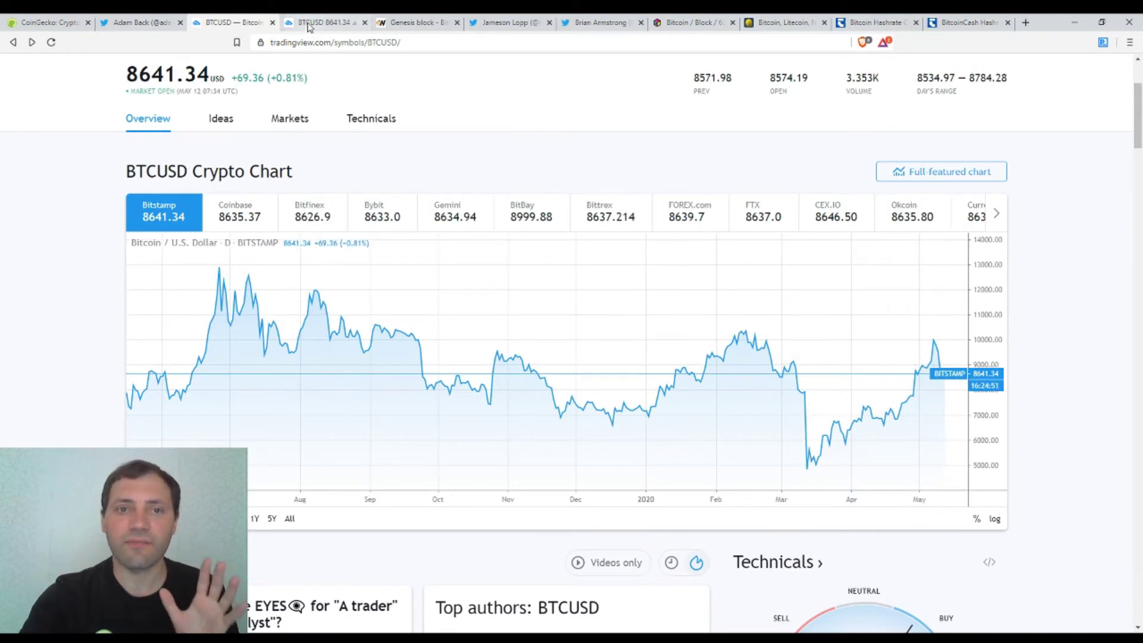
click(315, 22)
scroll(914, 268, up, 5)
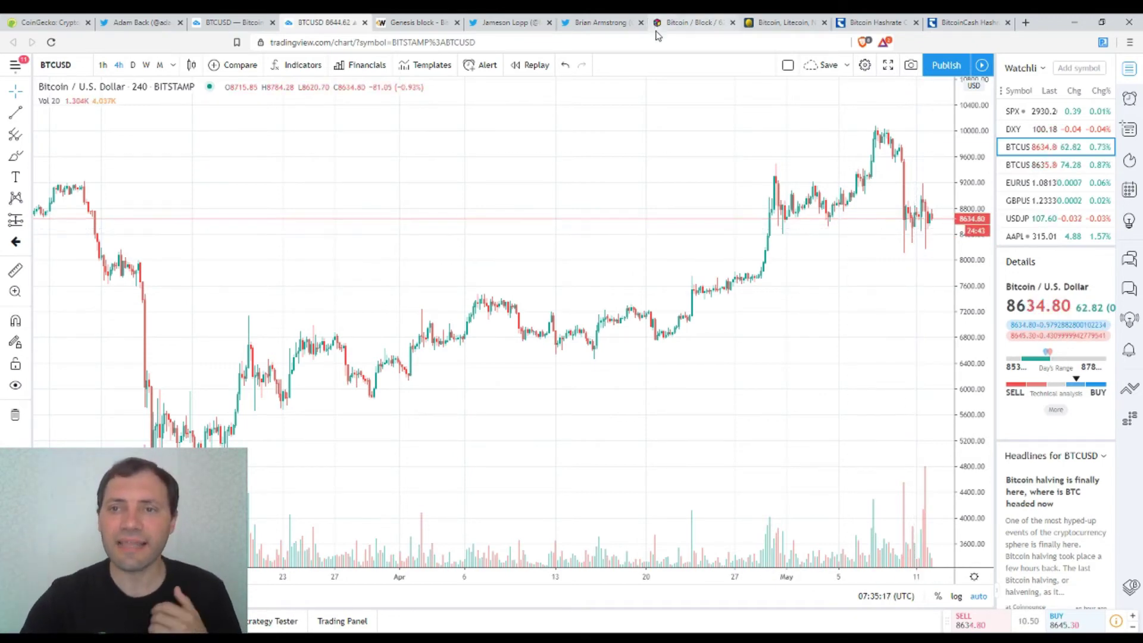
click(779, 23)
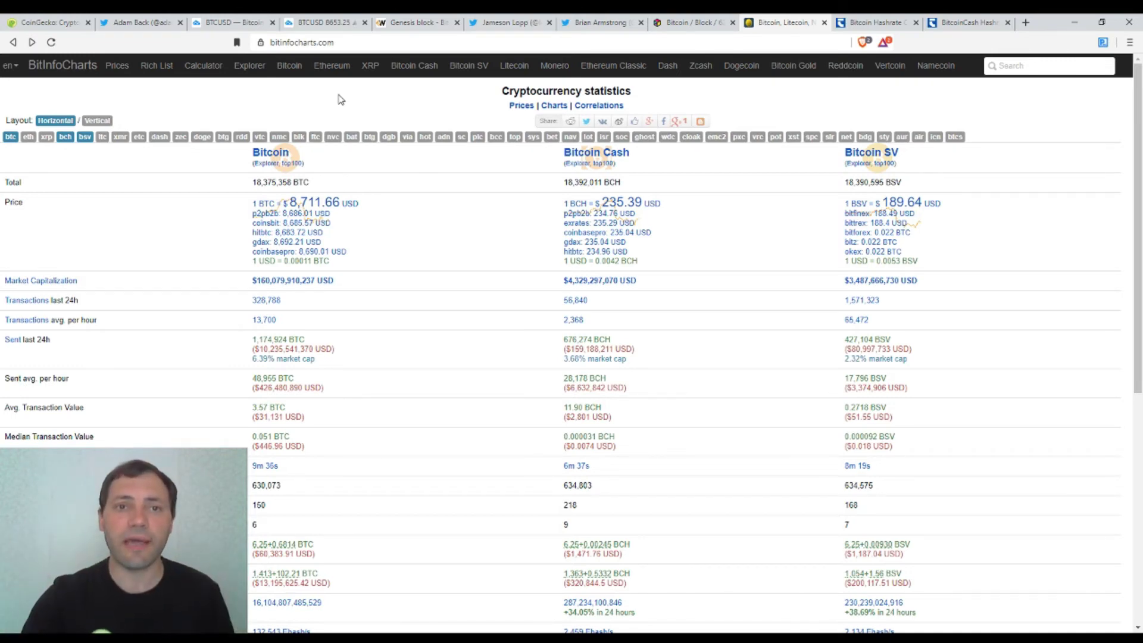
scroll(399, 168, down, 2)
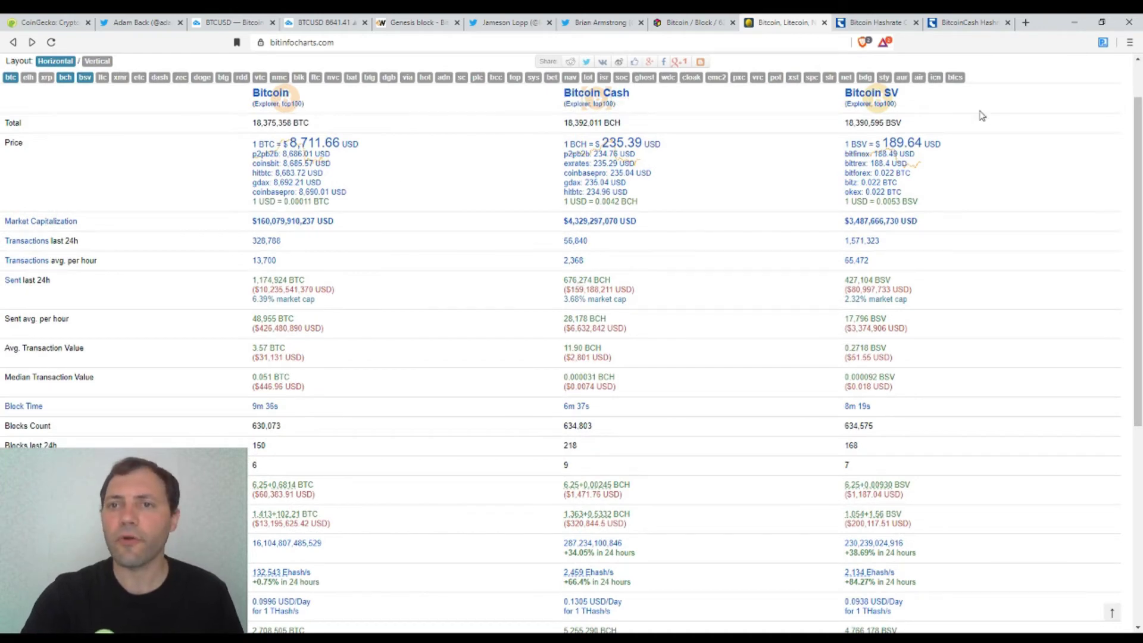
scroll(324, 410, down, 5)
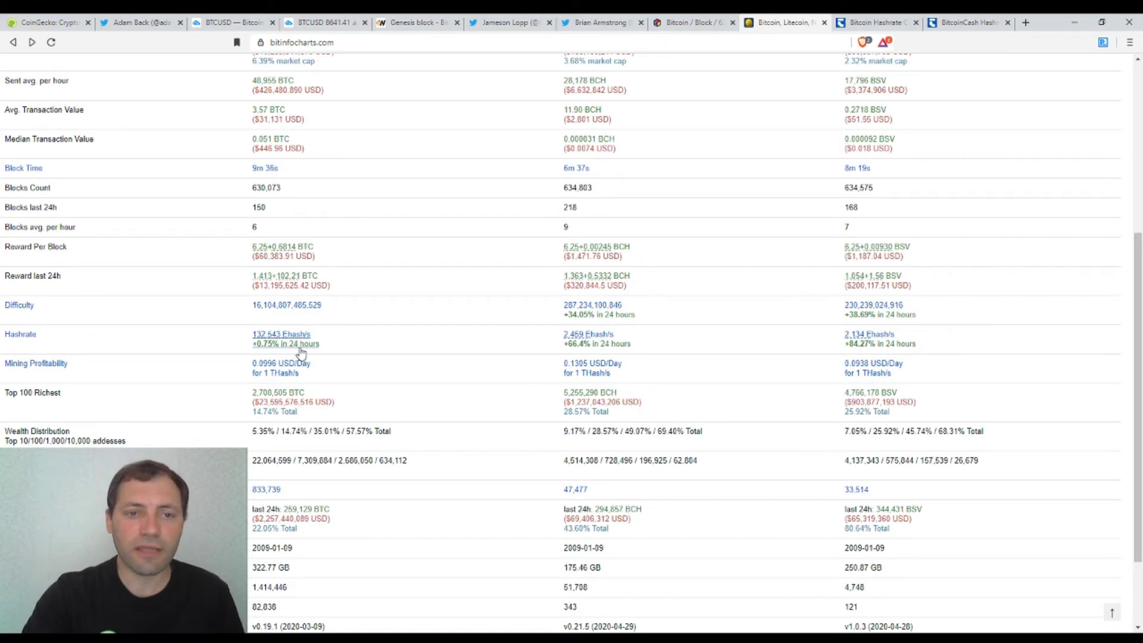
Open the Bitcoin Hashrate historical chart, showing about 137 EH/s in May 2020
click(280, 334)
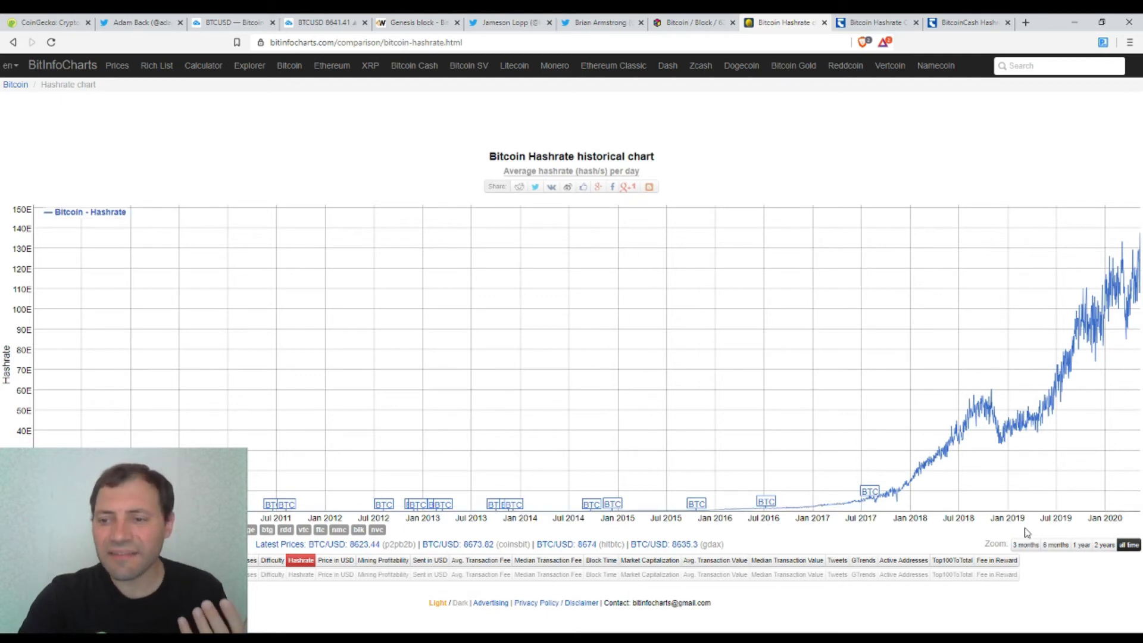
Zoom the hashrate chart to 3 months, then return to the comparison table
click(1026, 545)
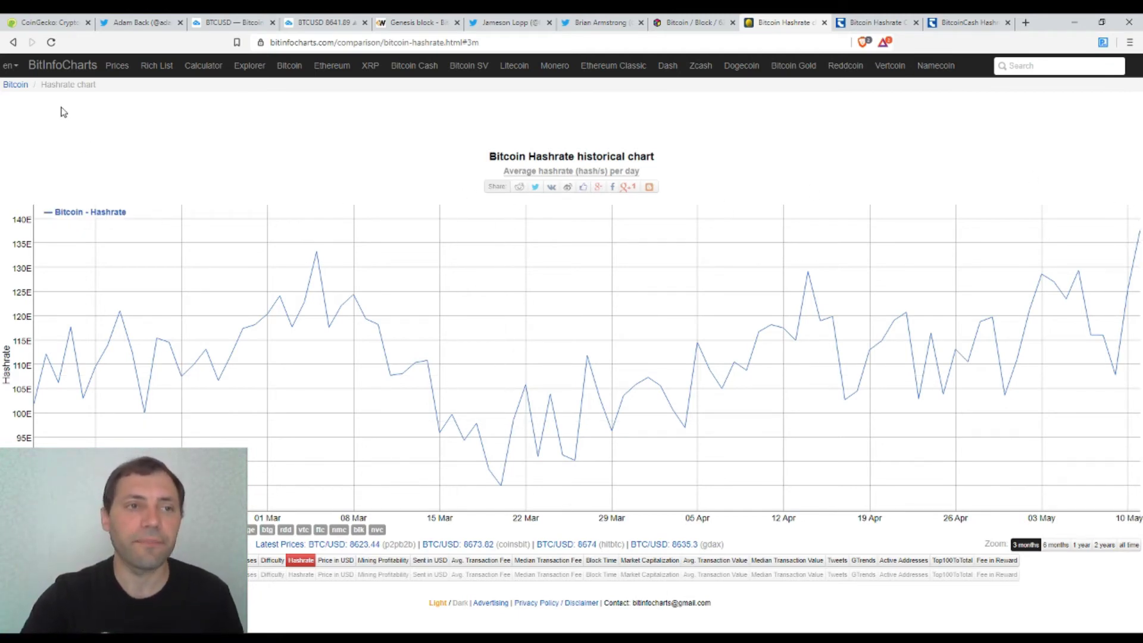
mouse_move(931, 333)
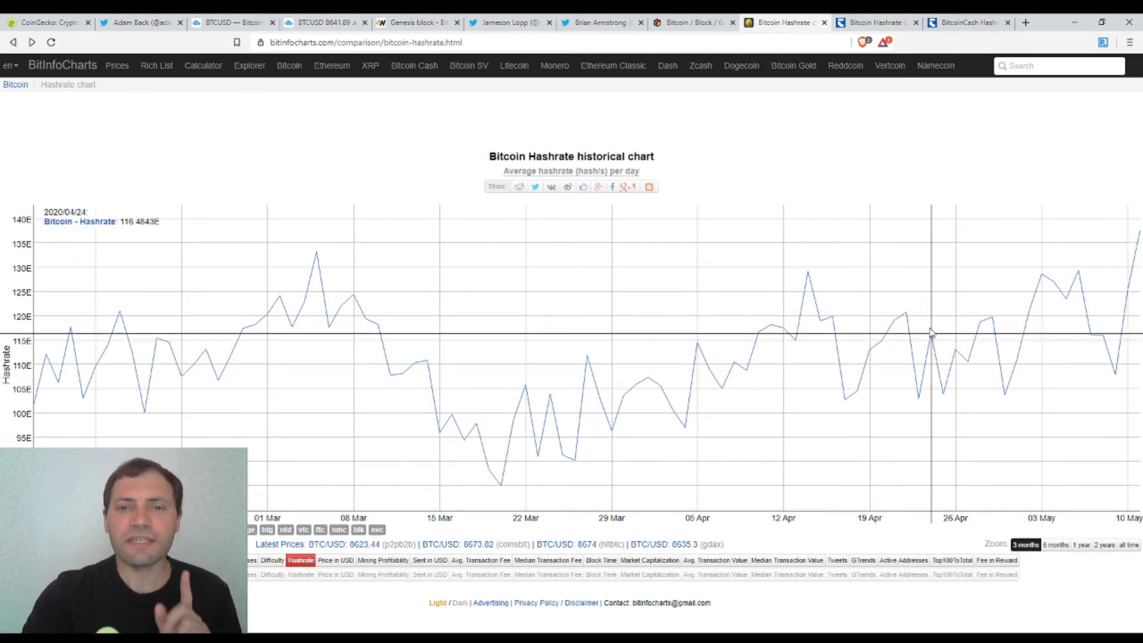
click(13, 42)
scroll(613, 356, down, 3)
scroll(581, 339, down, 2)
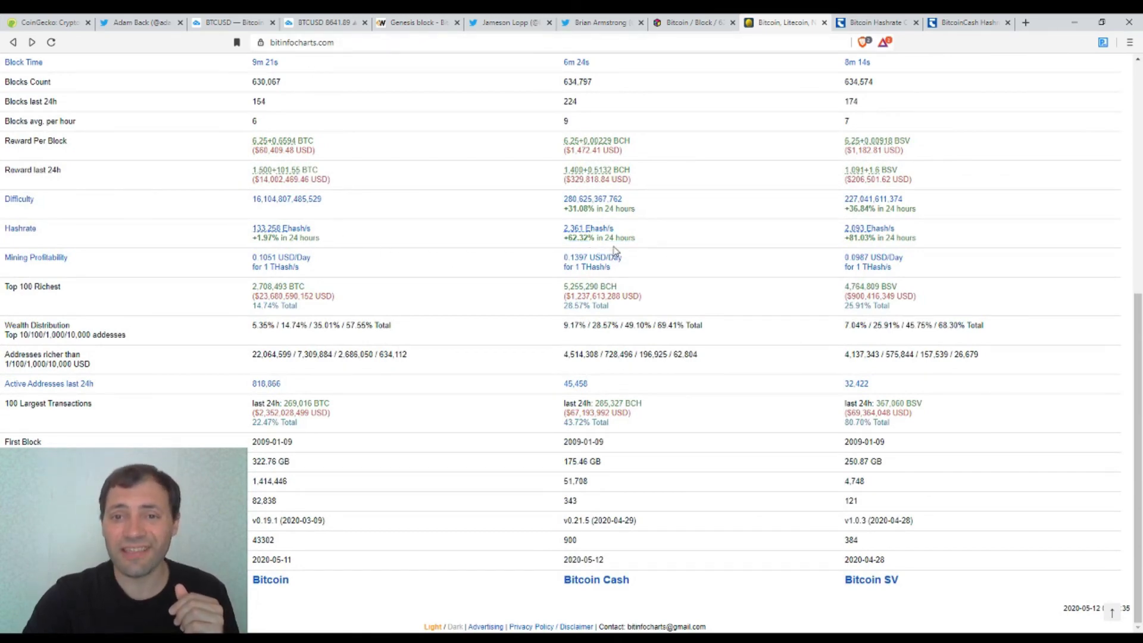
scroll(616, 244, up, 5)
scroll(599, 268, up, 5)
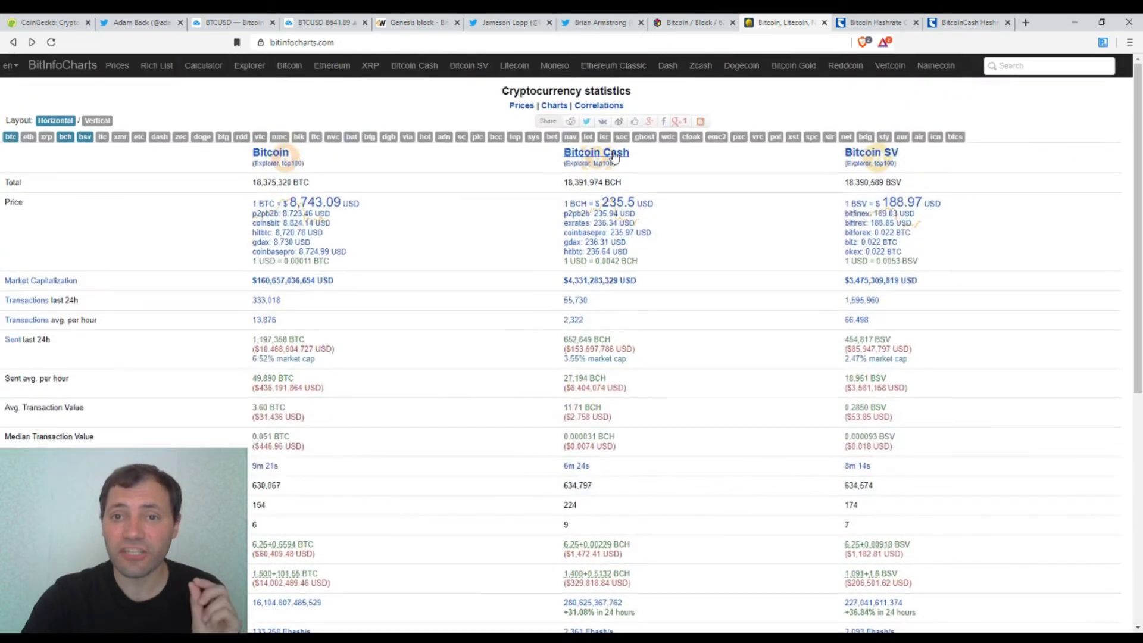
scroll(763, 347, down, 3)
scroll(678, 415, down, 5)
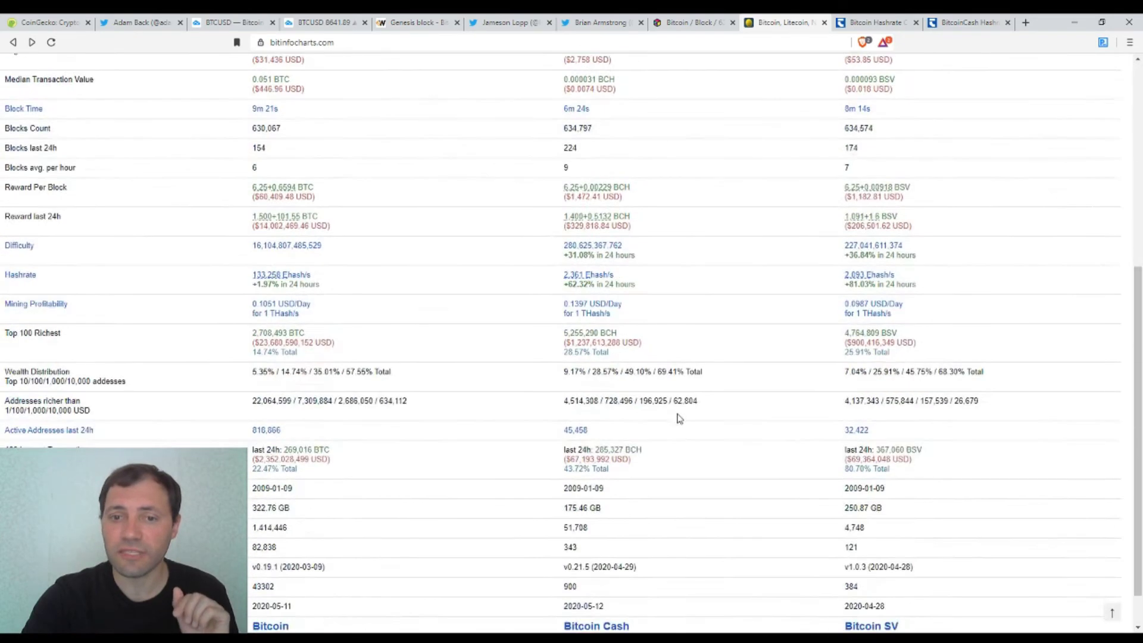
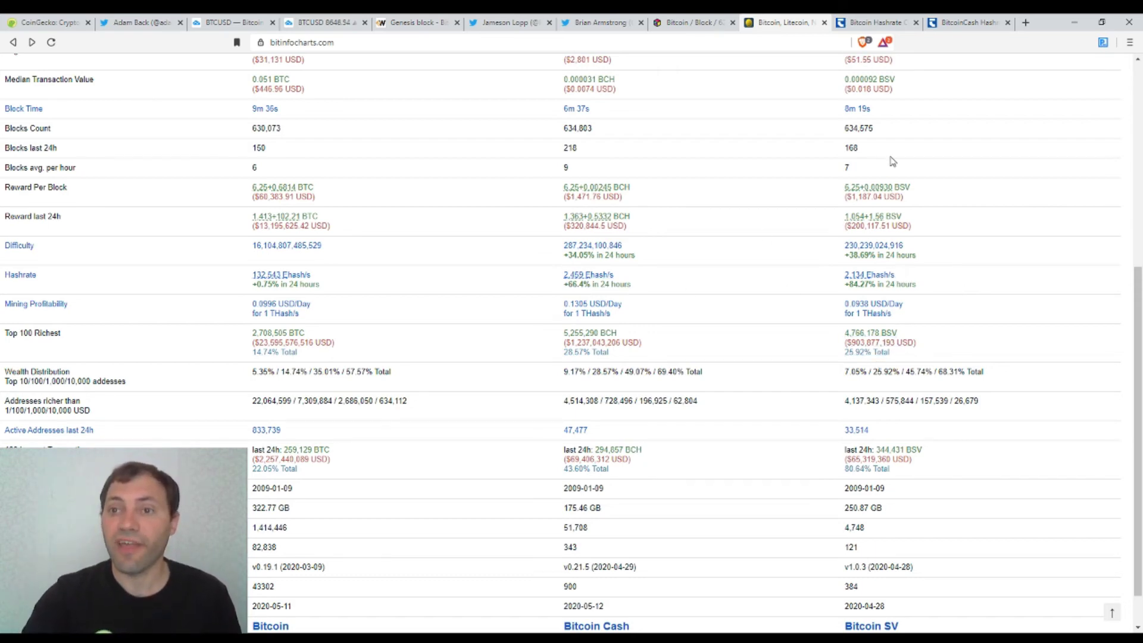
Switch to the Bitcoin Hashrate Chart tab to view its one-month hashrate history
click(874, 22)
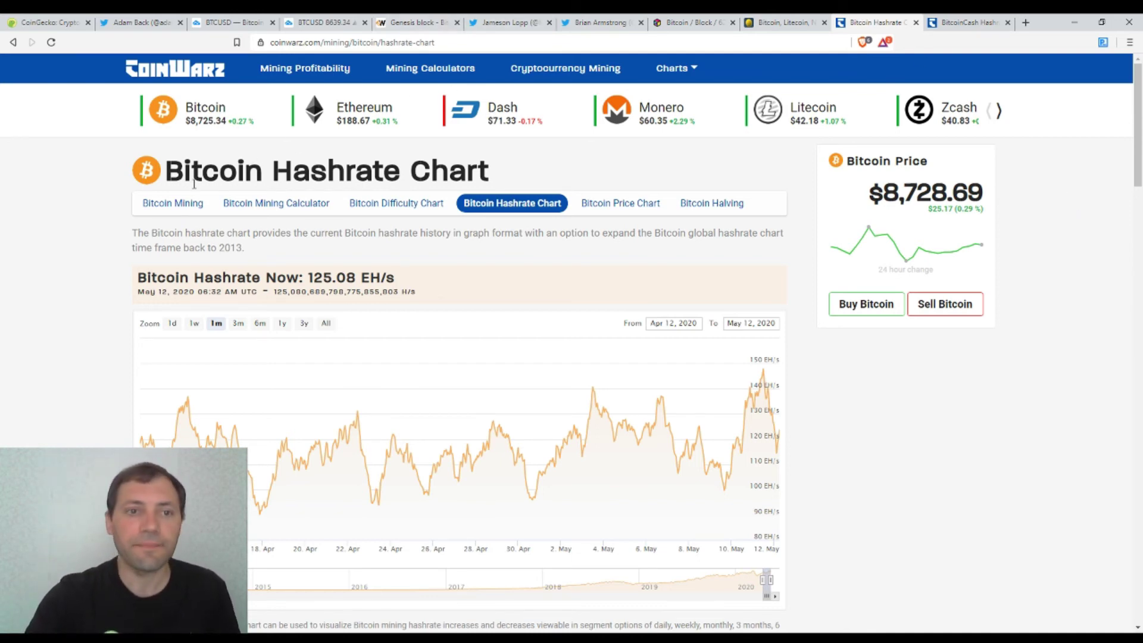
scroll(476, 171, down, 1)
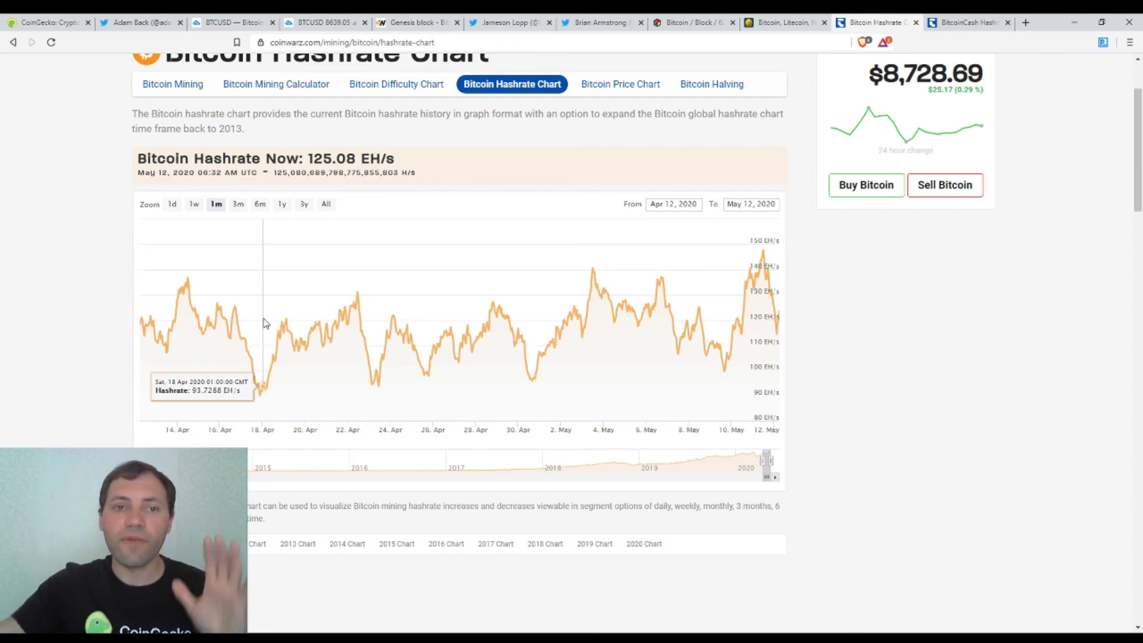
Zoom the Bitcoin hashrate chart out to 3 months, then to 1 year (May 2019–May 2020)
click(238, 204)
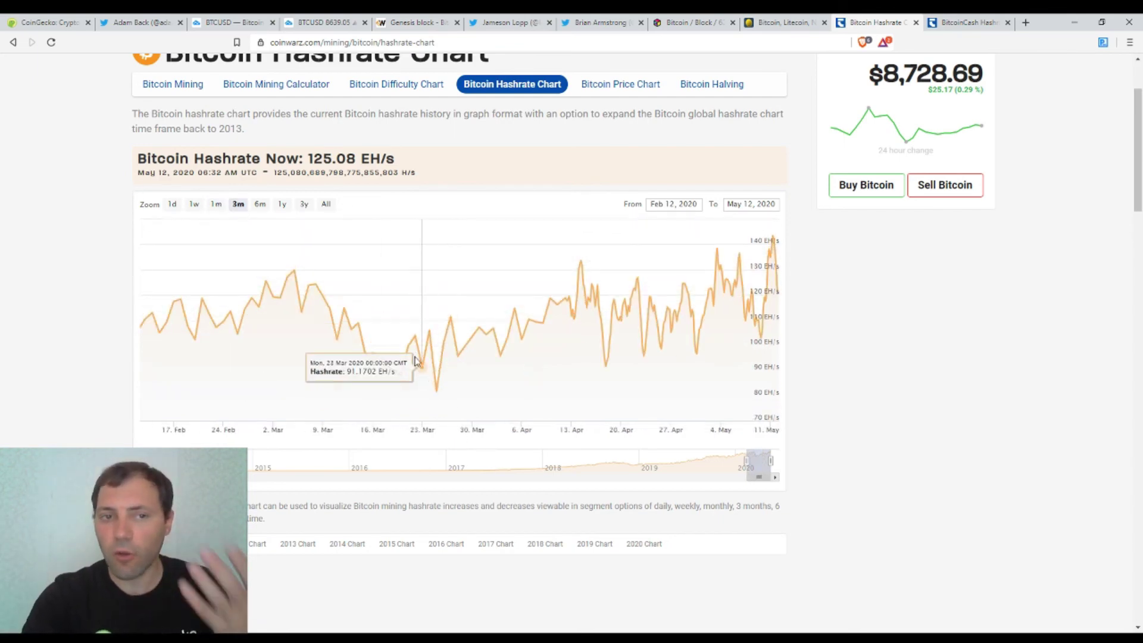
click(283, 205)
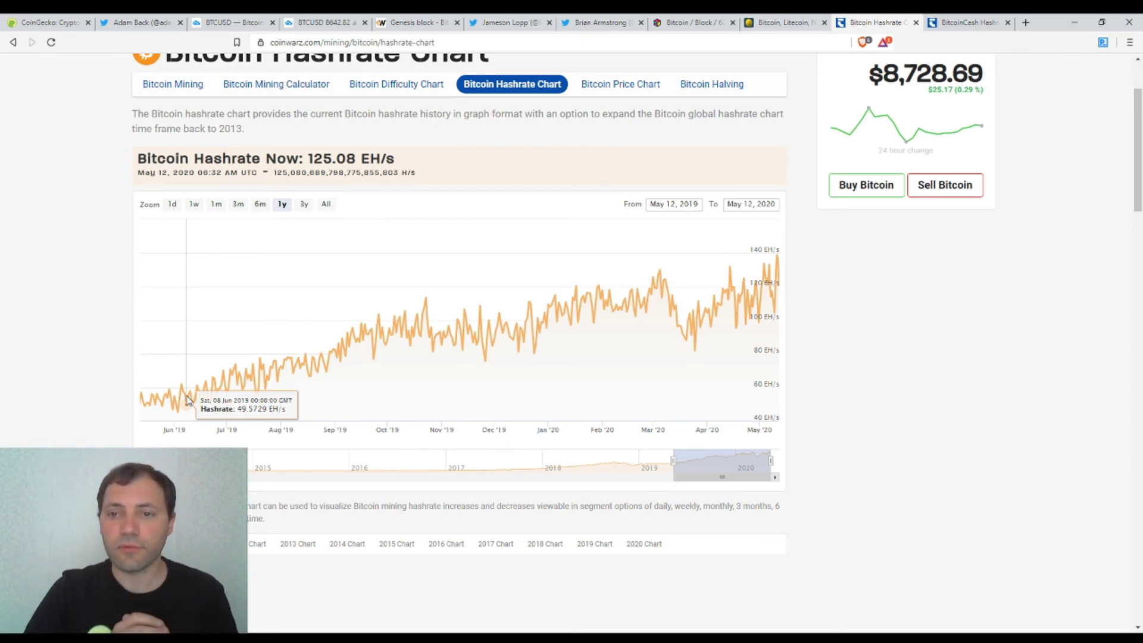
Switch to the BitcoinCash Hashrate Chart tab showing 4.67 EH/s and its one-month history
click(970, 23)
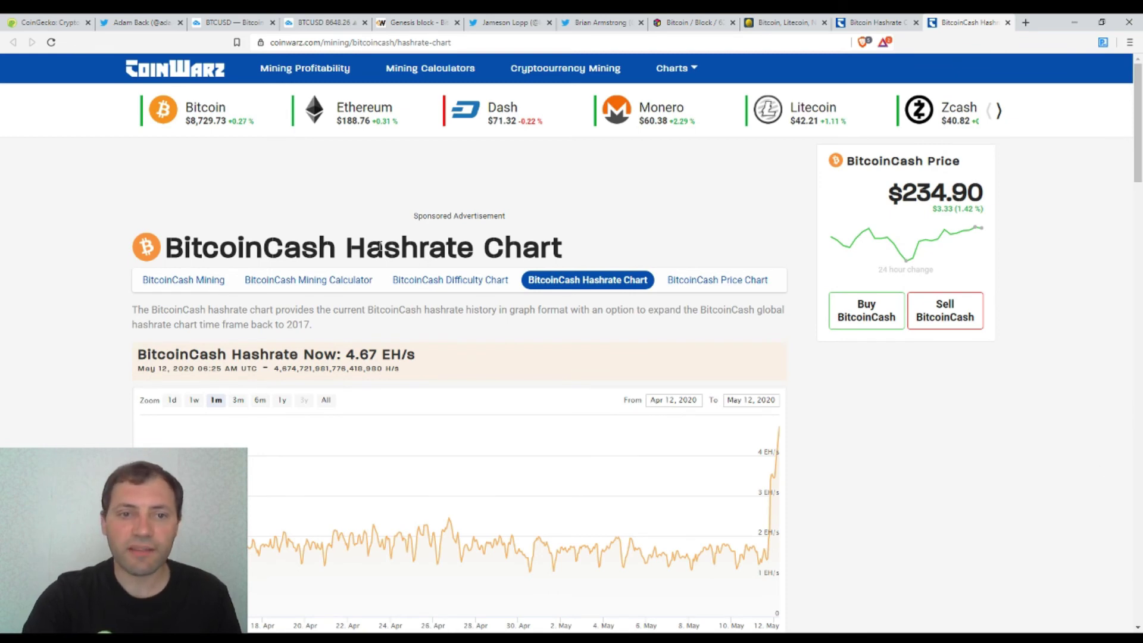
scroll(433, 261, down, 2)
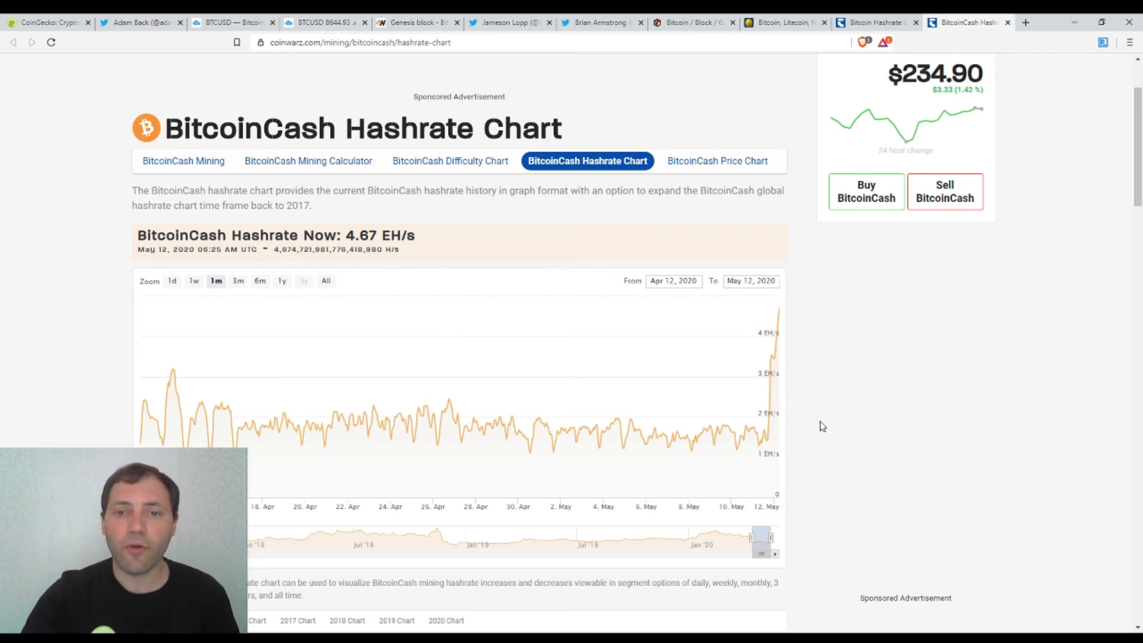
Widen the BitcoinCash hashrate chart to six months
click(260, 281)
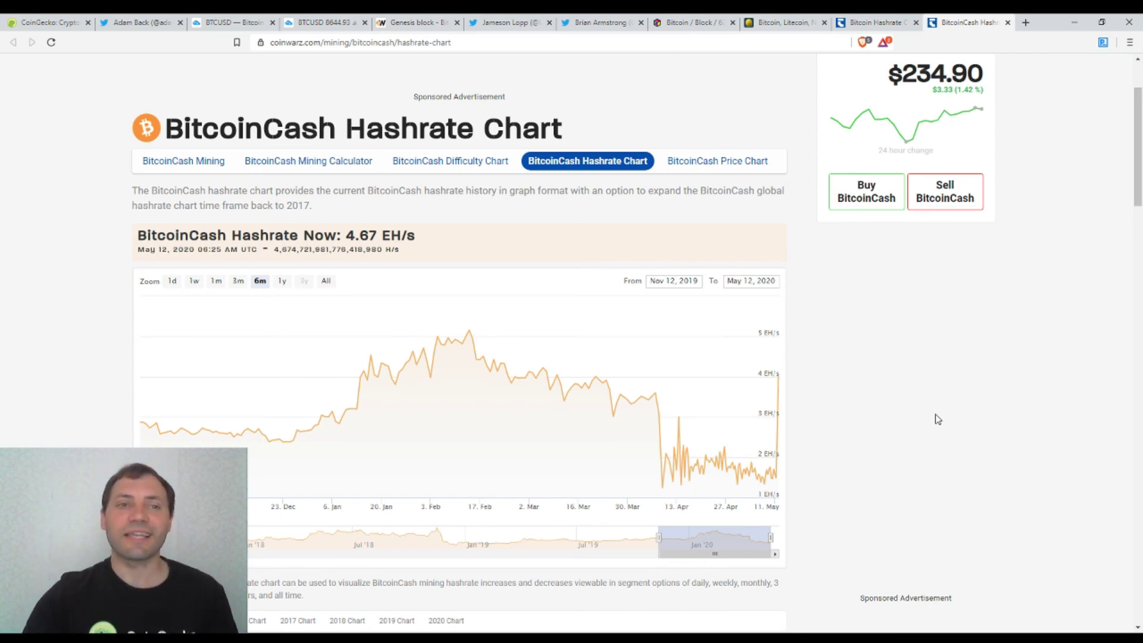
Switch to the CoinGecko tab with the Top 100 Coins by Market Capitalization
click(50, 21)
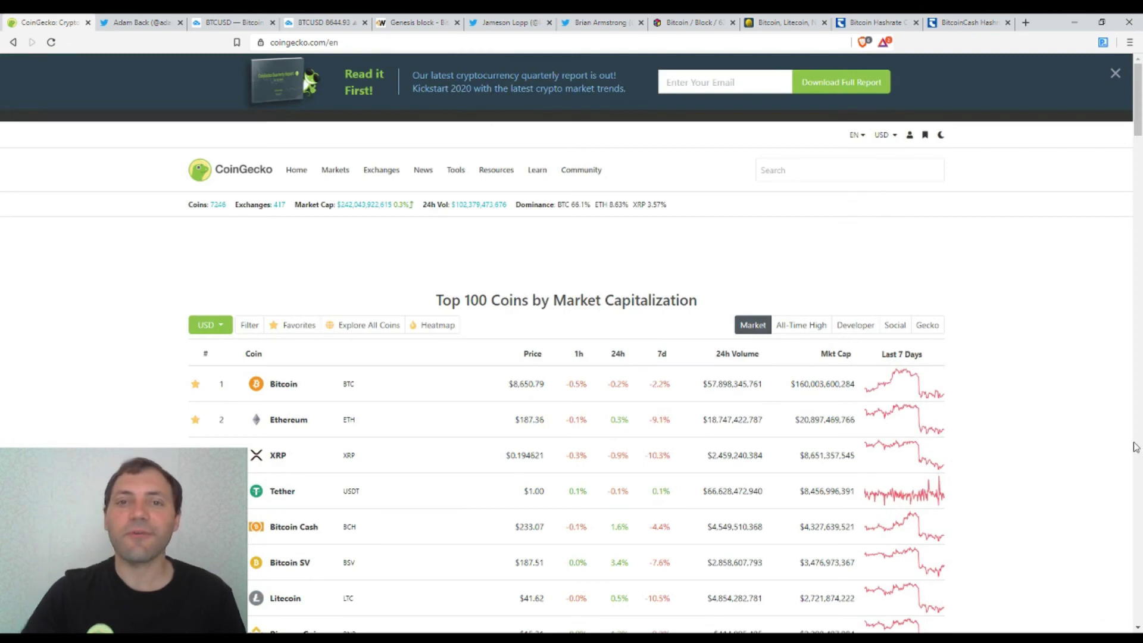